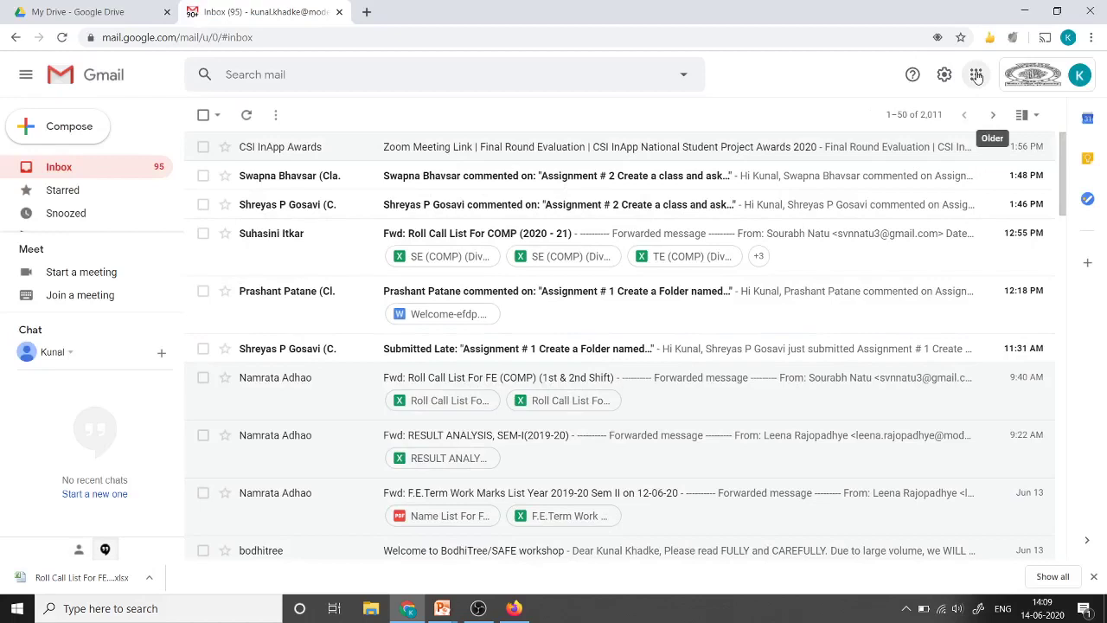
Open Google Calendar and start an event titled "Demo Meeting" on June 14, 2020 from 2:00pm to 3:00pm.
click(976, 76)
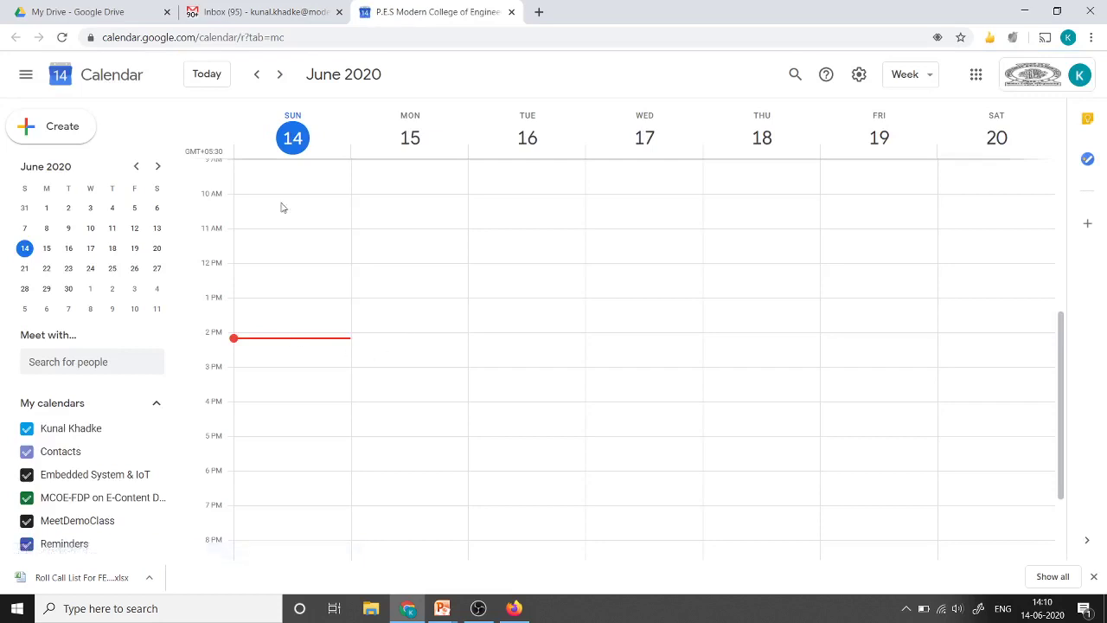
click(269, 344)
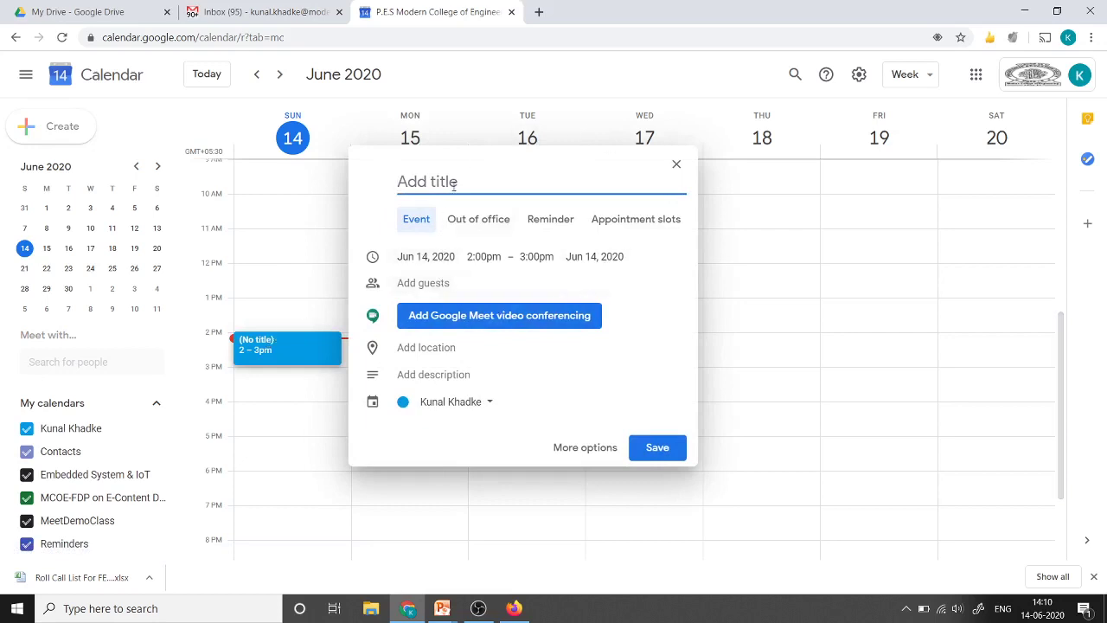
text(Demo Meeting)
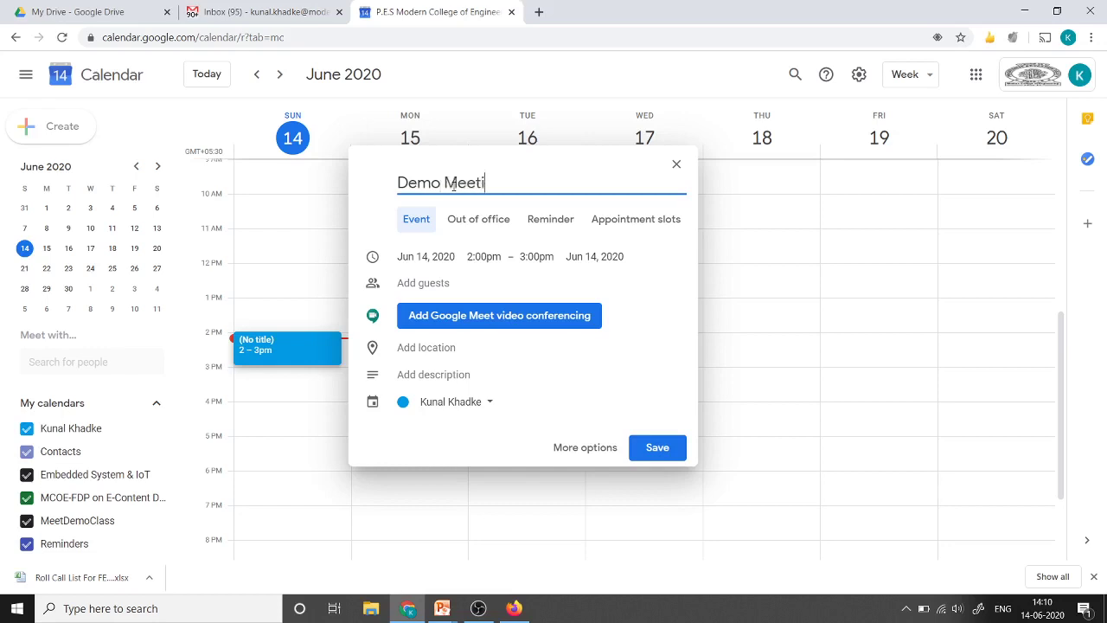
Review the end-time options available for the Demo Meeting event.
click(544, 257)
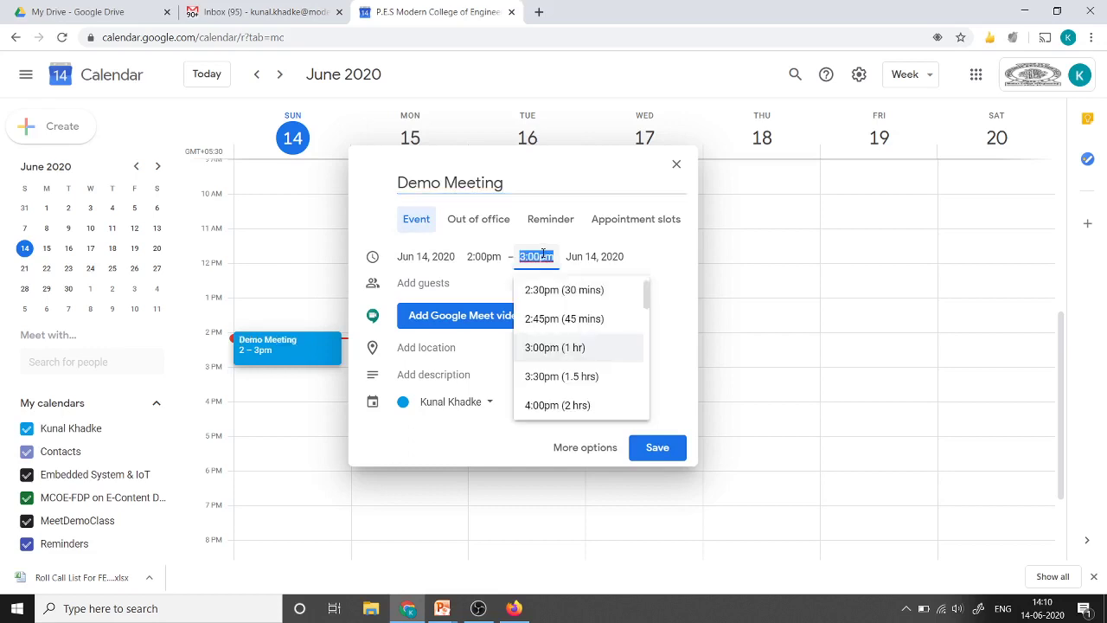
key(Down)
key(Down)
key(Down)
key(Down)
key(Up)
key(Up)
key(Up)
key(Up)
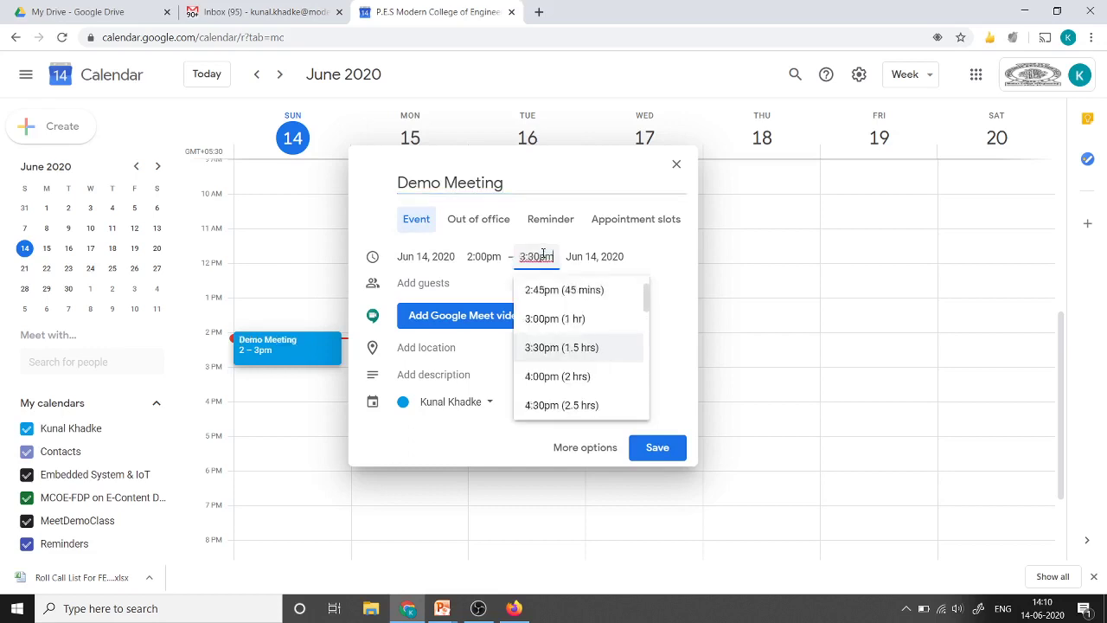
Add the suggested external Gmail contact as a guest of the Demo Meeting event.
click(441, 282)
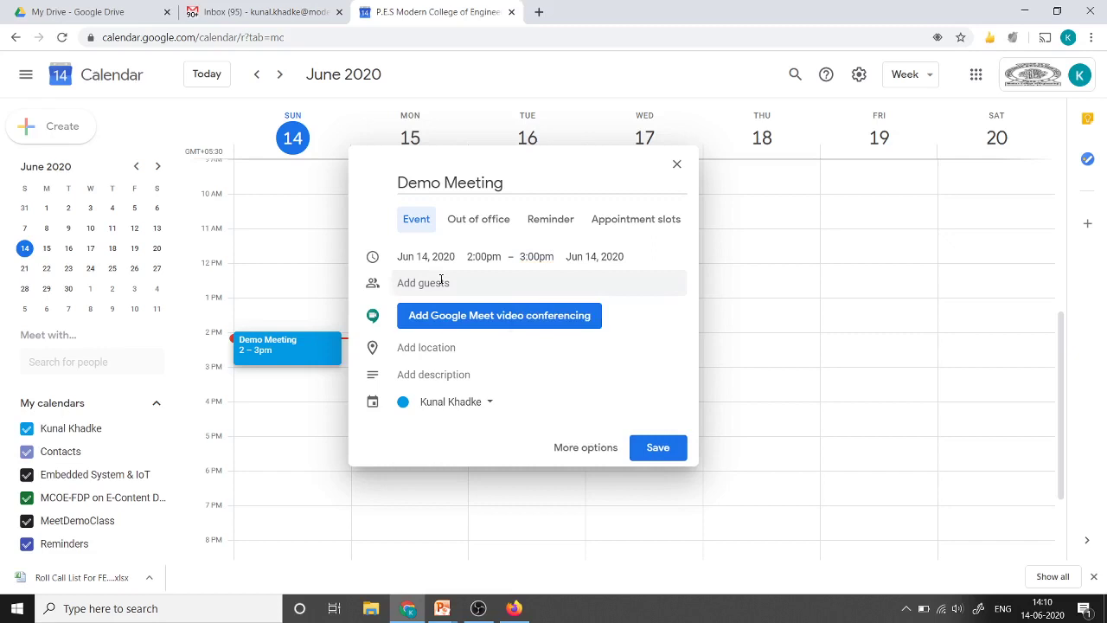
text(kunal)
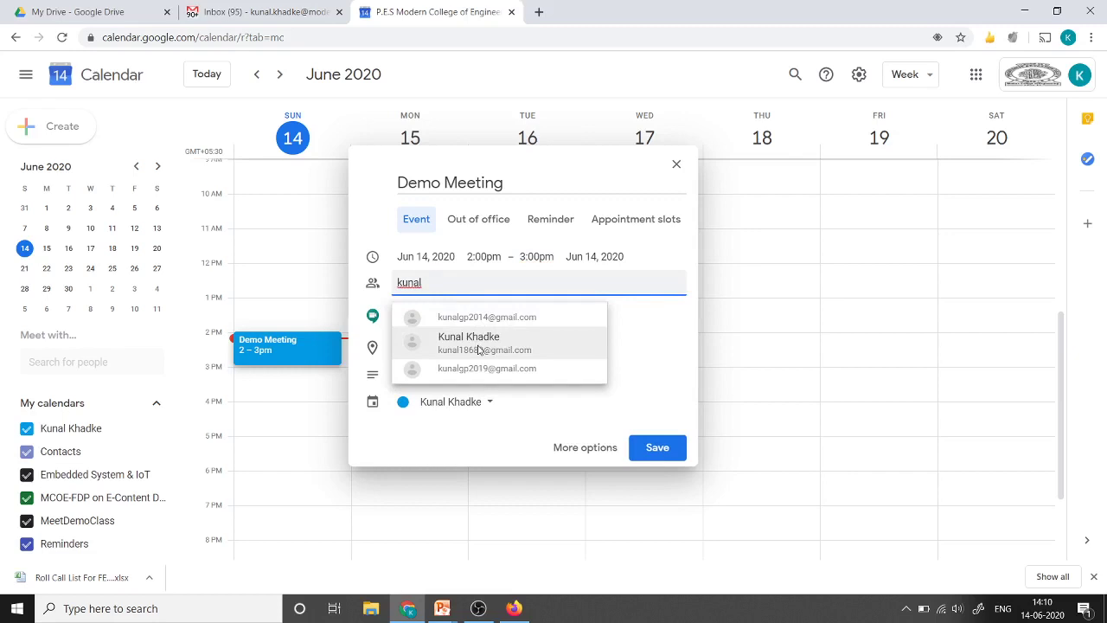
click(479, 346)
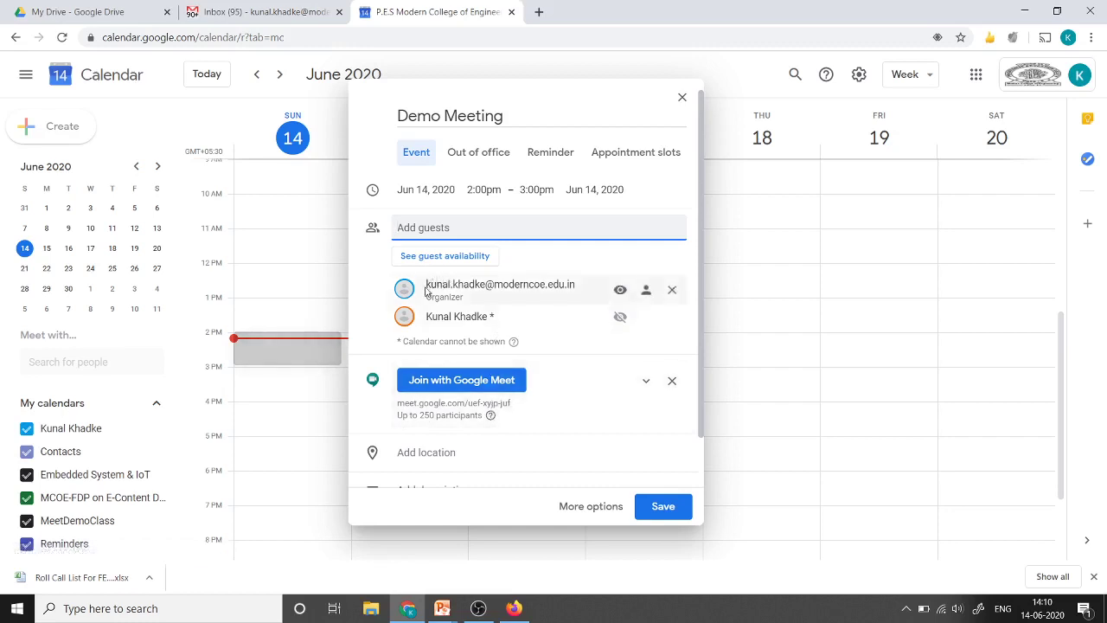
Open the event's full details and attach Technical Events.docx from the computer's Documents folder.
mouse_move(425, 288)
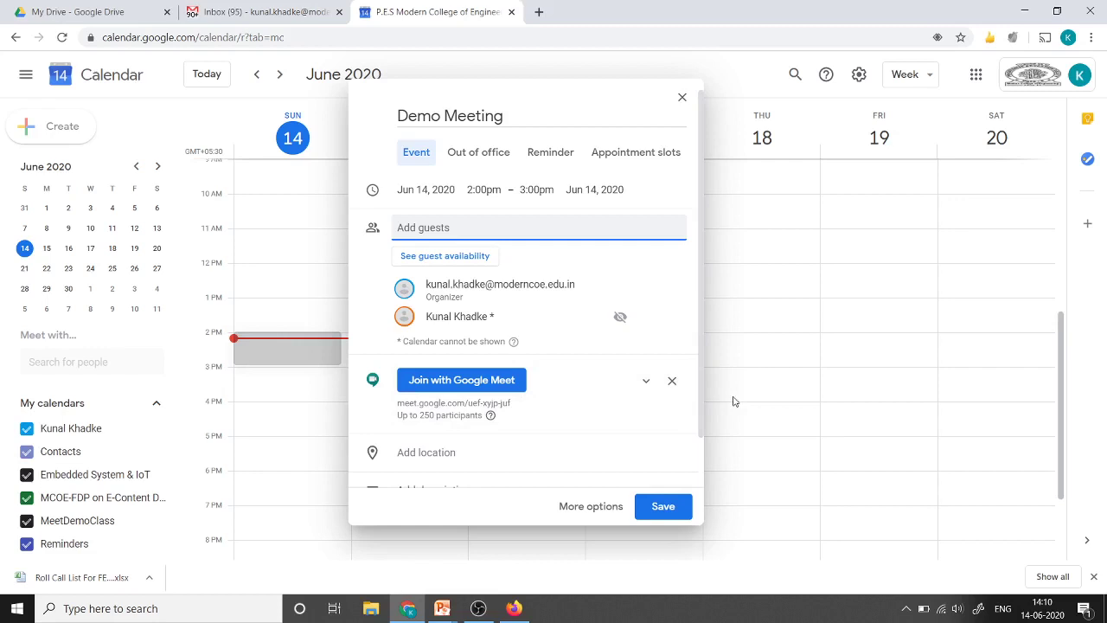
drag(703, 416, 701, 464)
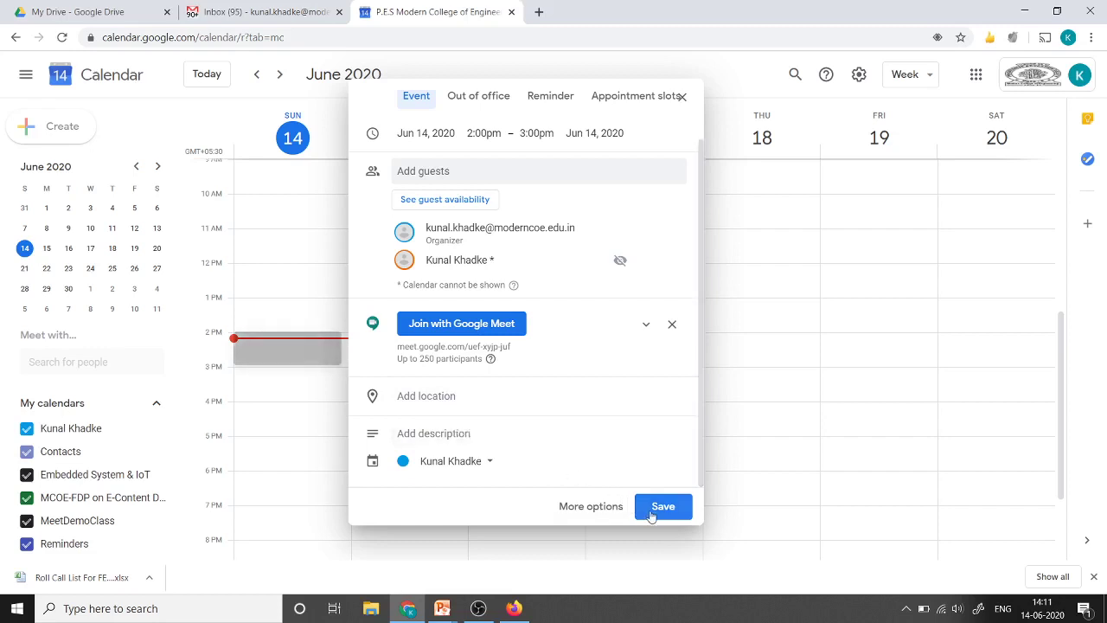
click(591, 507)
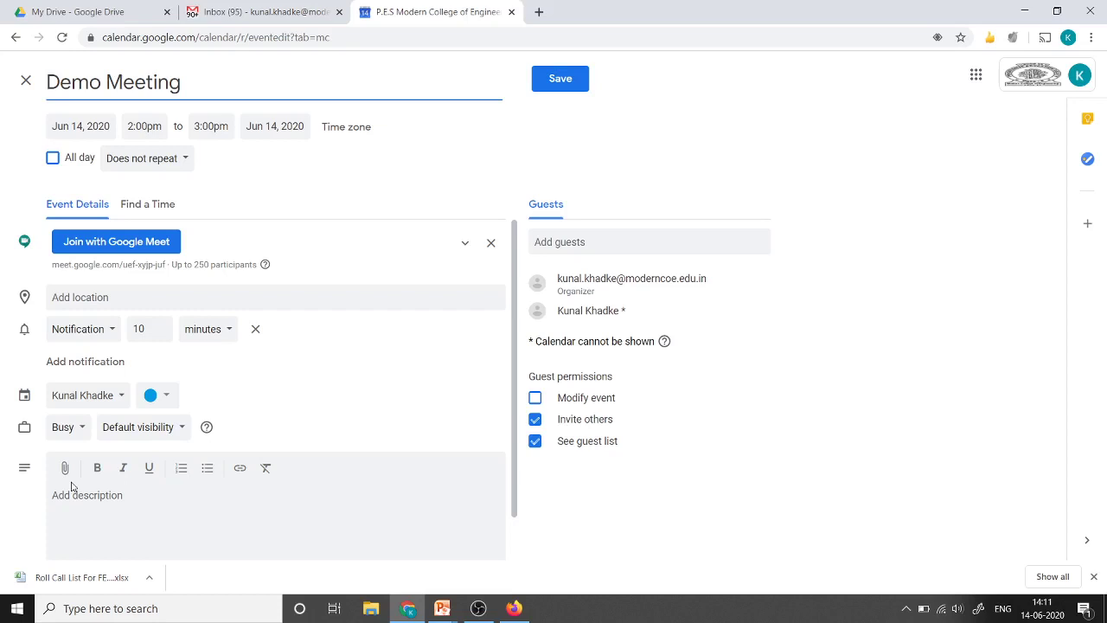
click(65, 469)
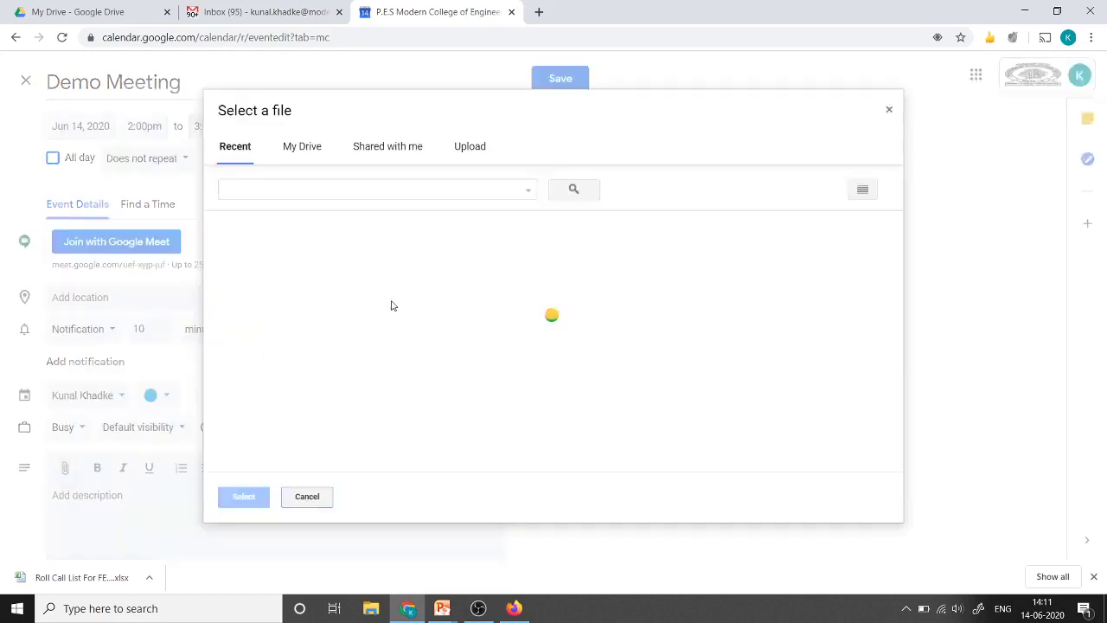
click(300, 149)
click(459, 149)
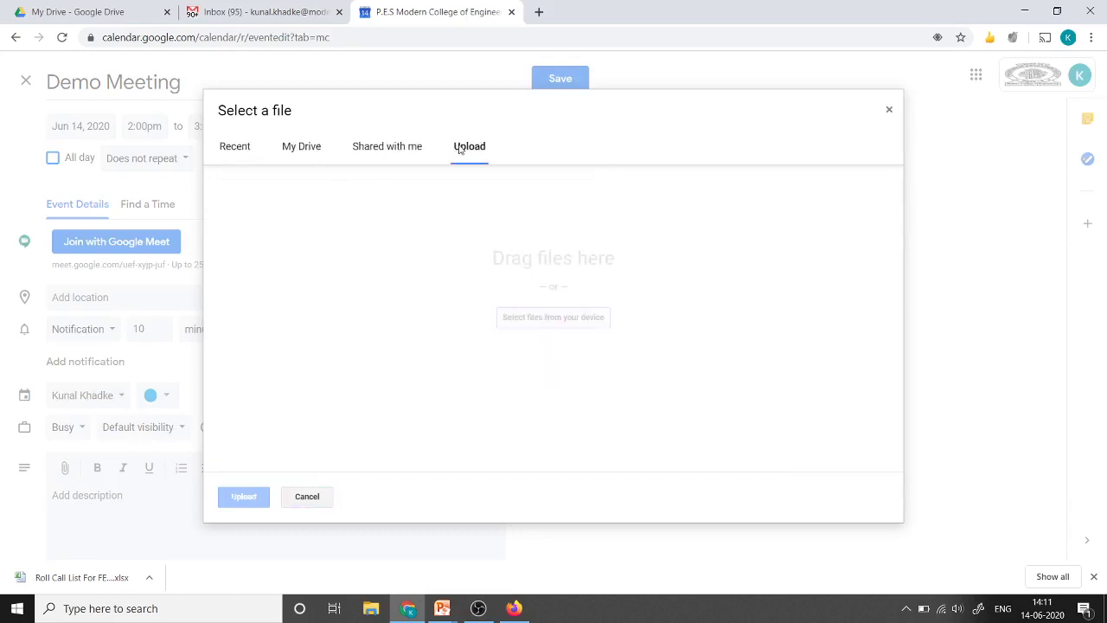
click(568, 316)
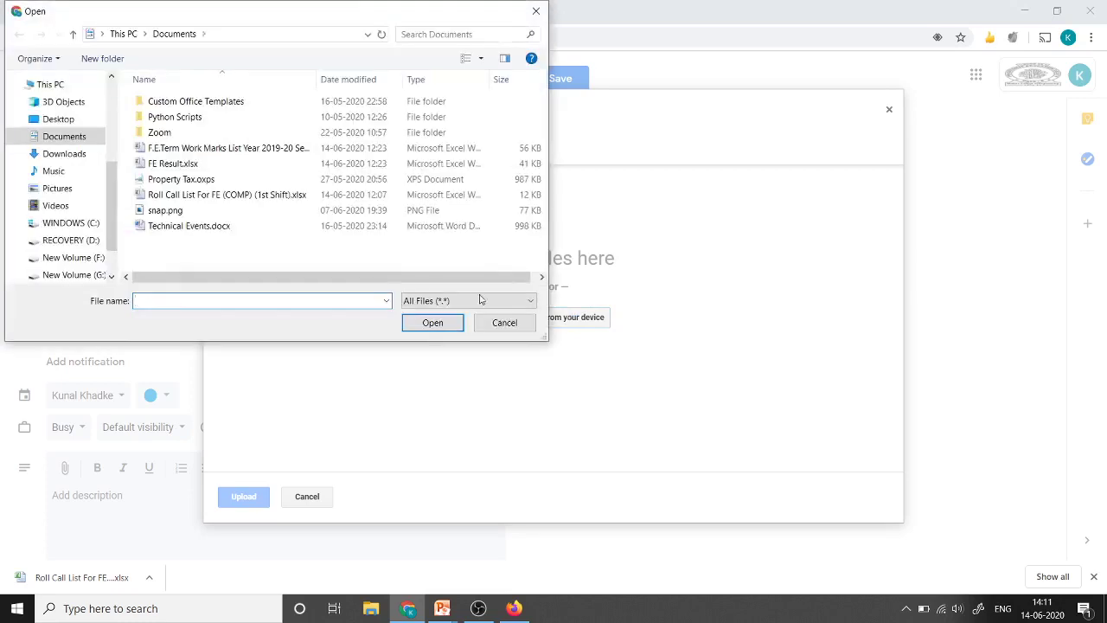
double_click(206, 230)
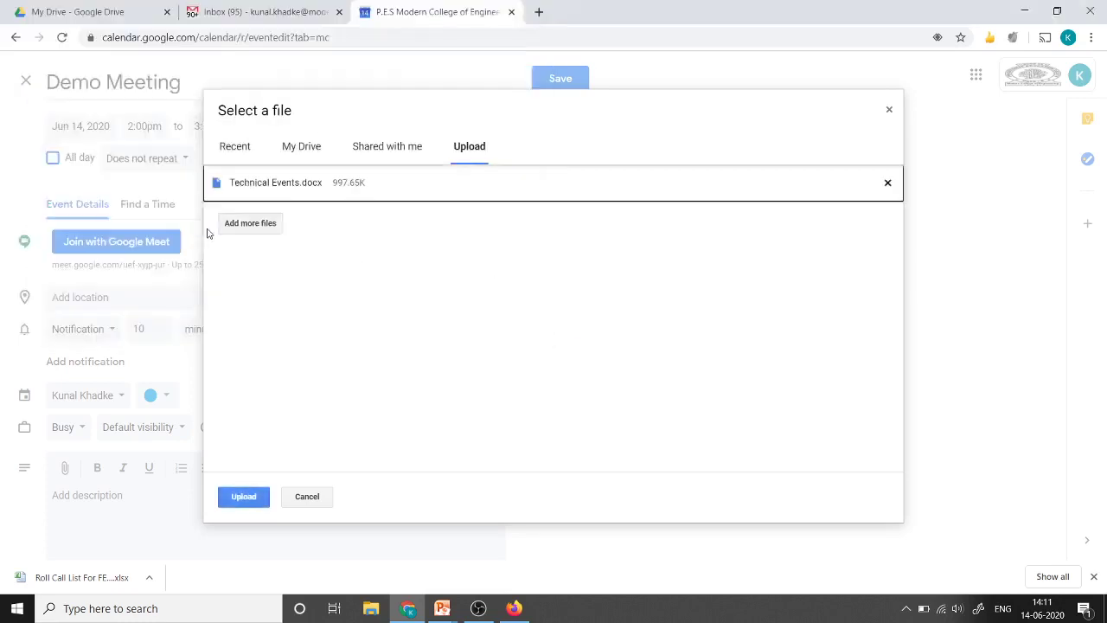
click(240, 502)
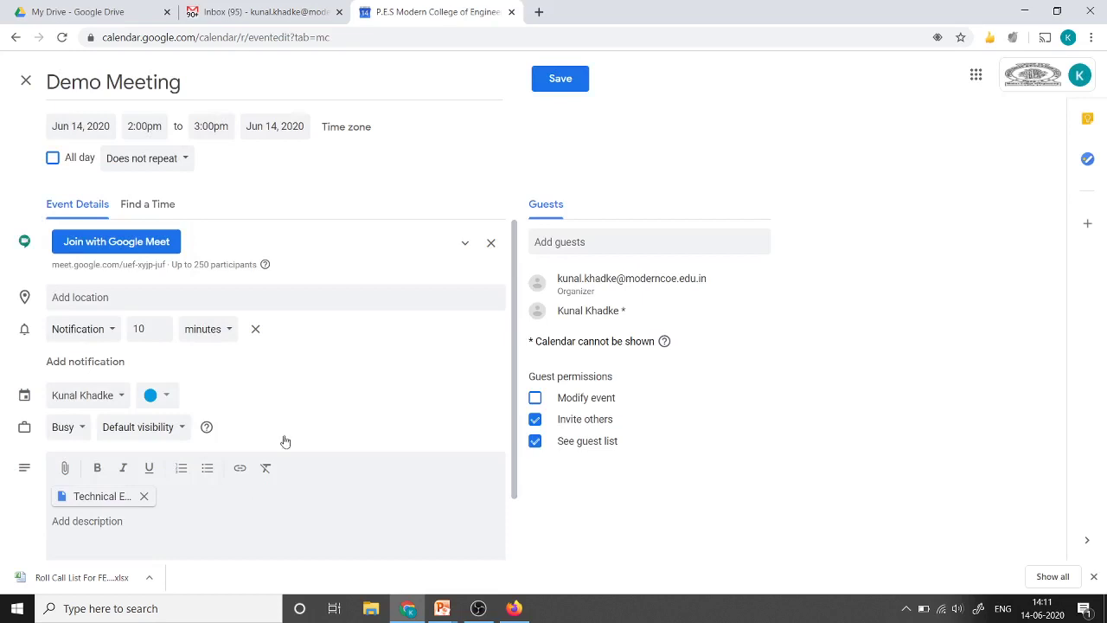
Save the event, sending invitations including to the external guest, and turn on view link sharing for the attachment.
click(564, 80)
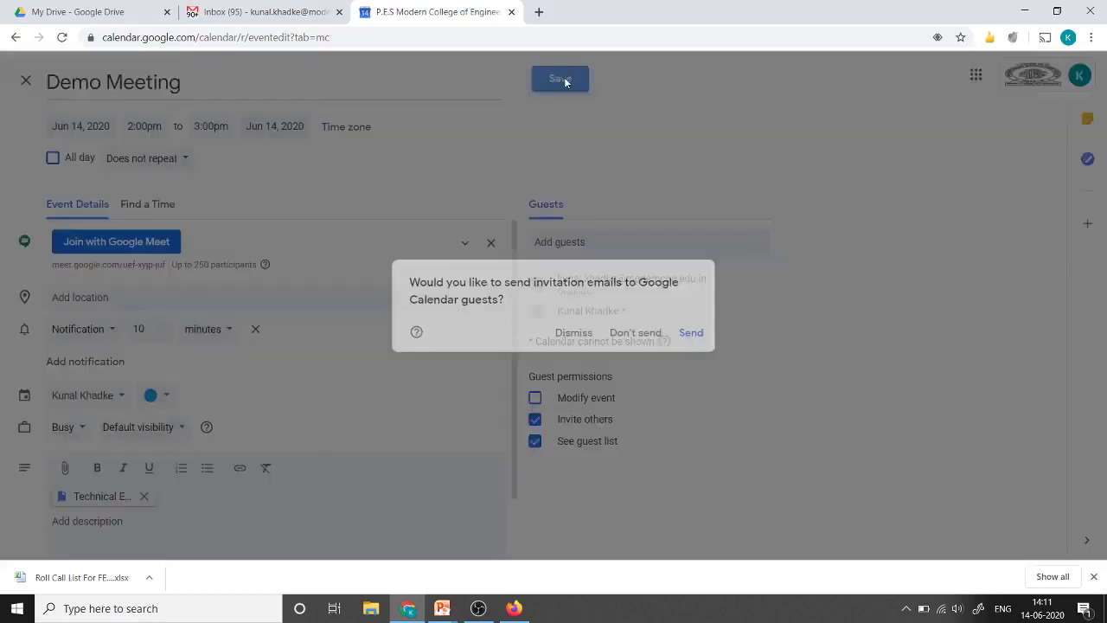
click(689, 334)
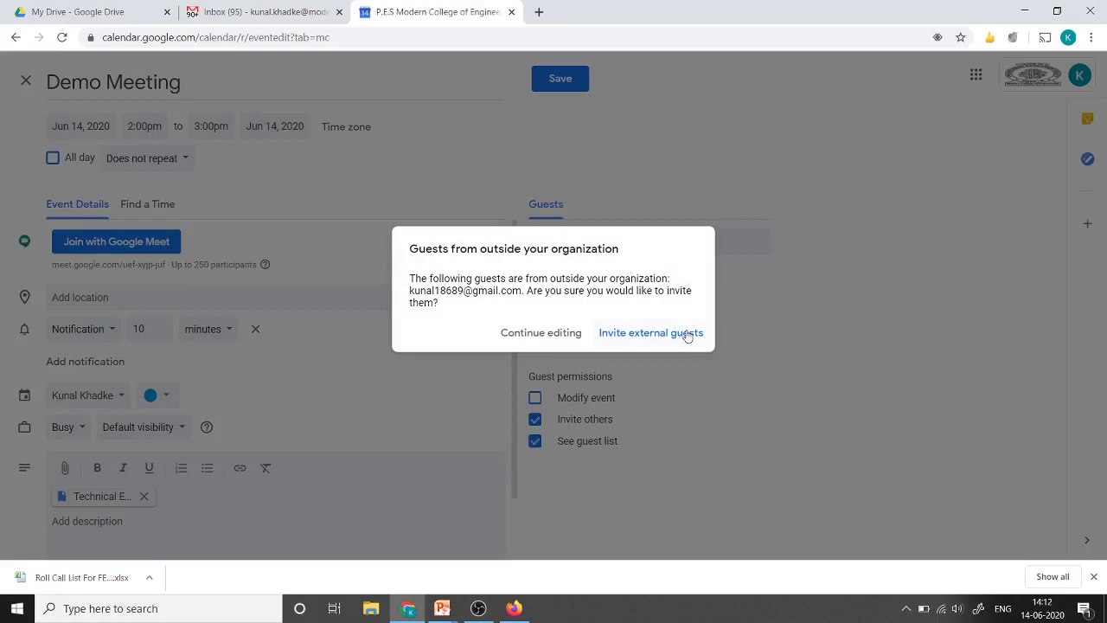
click(640, 335)
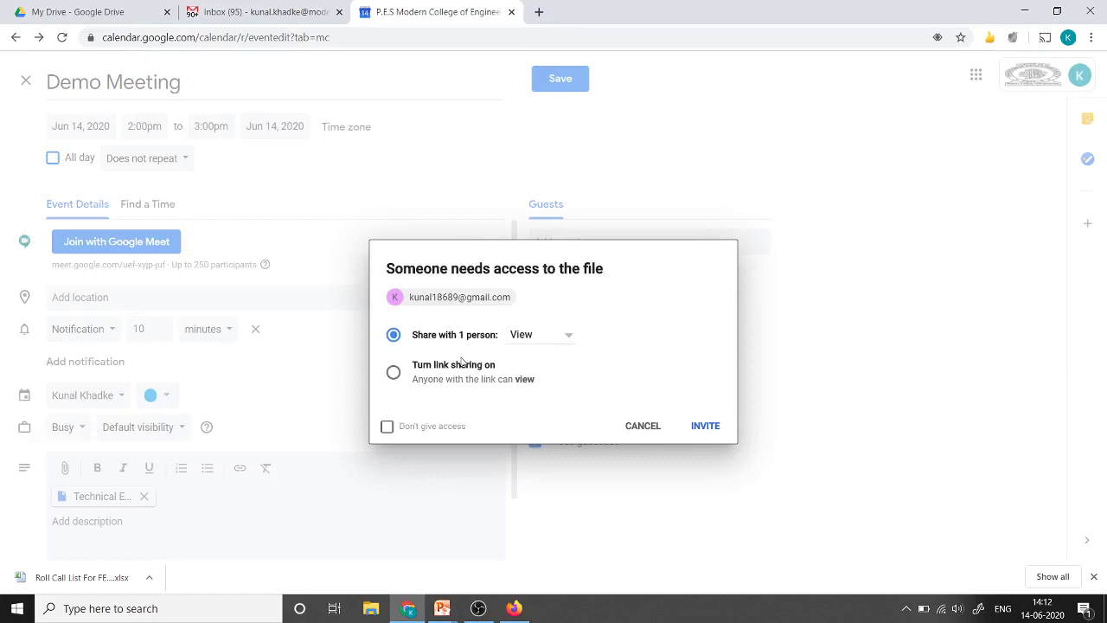
click(394, 373)
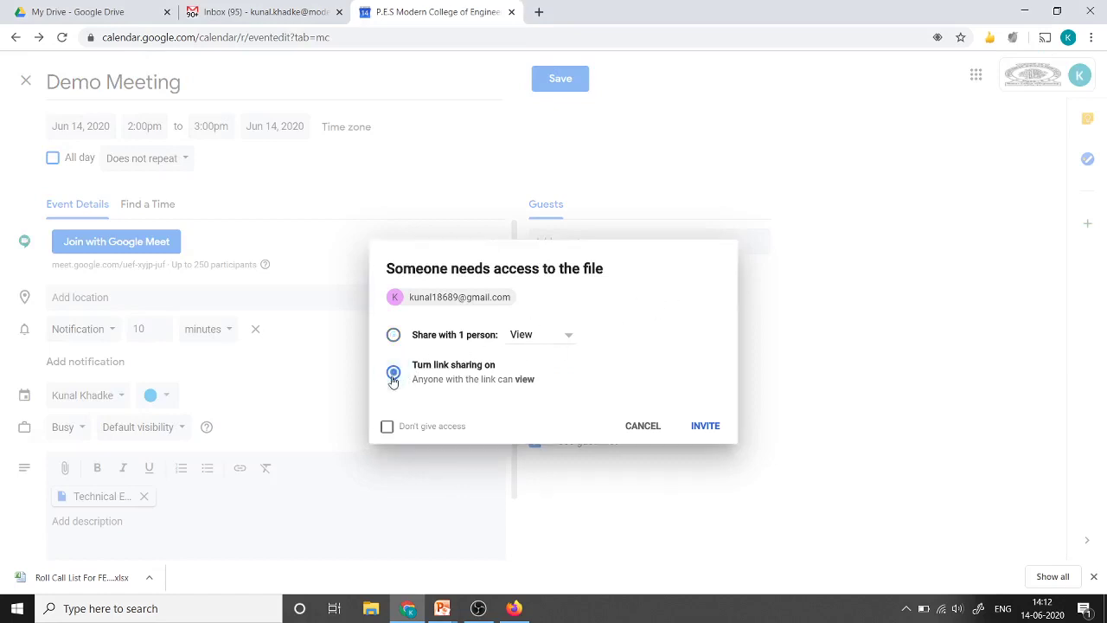
click(706, 427)
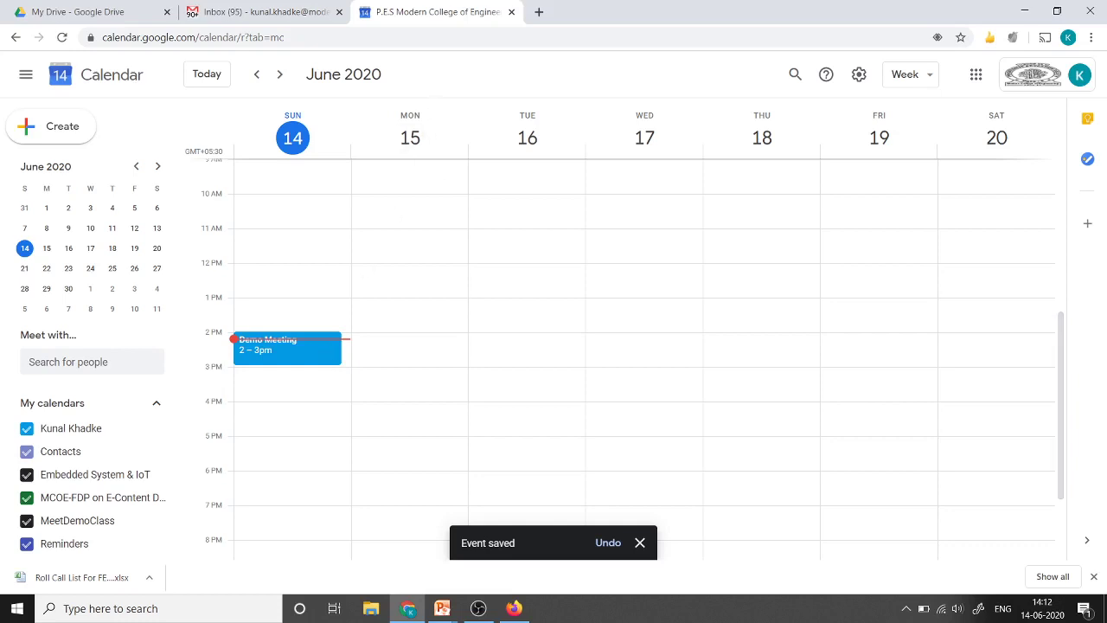
click(640, 543)
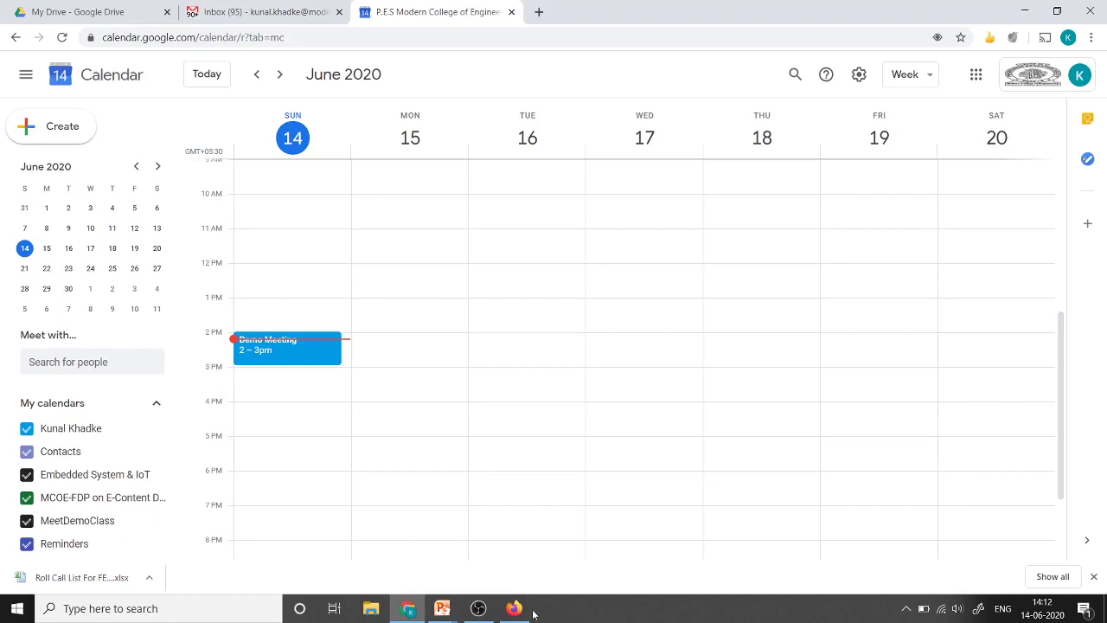
Switch to the guest's Gmail inbox in Firefox, open the Demo Meeting invitation and accept it.
mouse_move(515, 610)
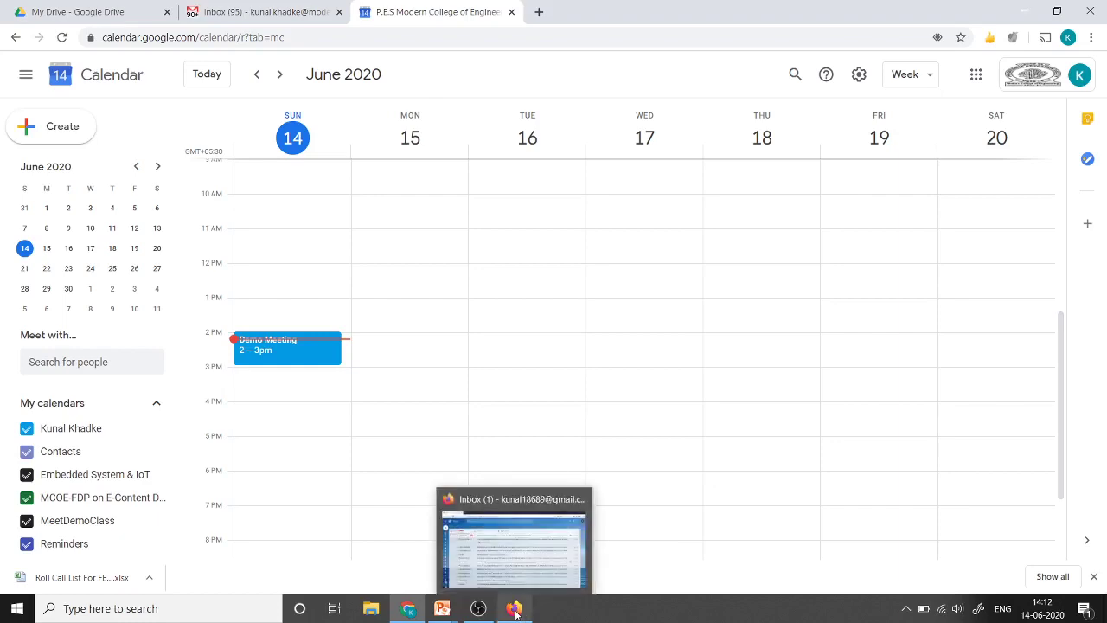
click(515, 610)
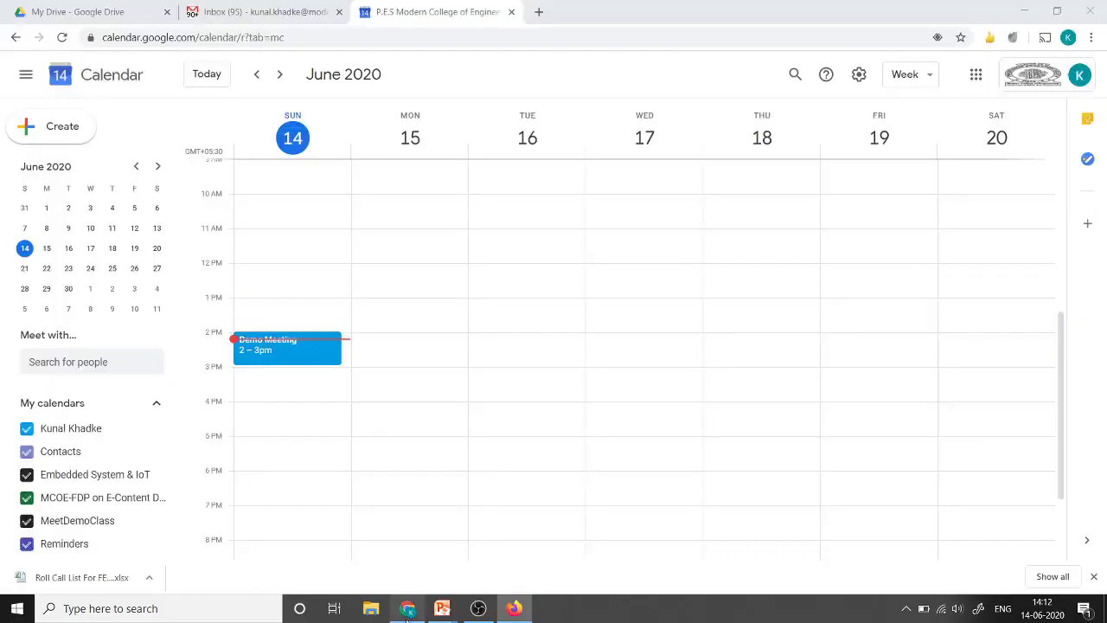
click(406, 610)
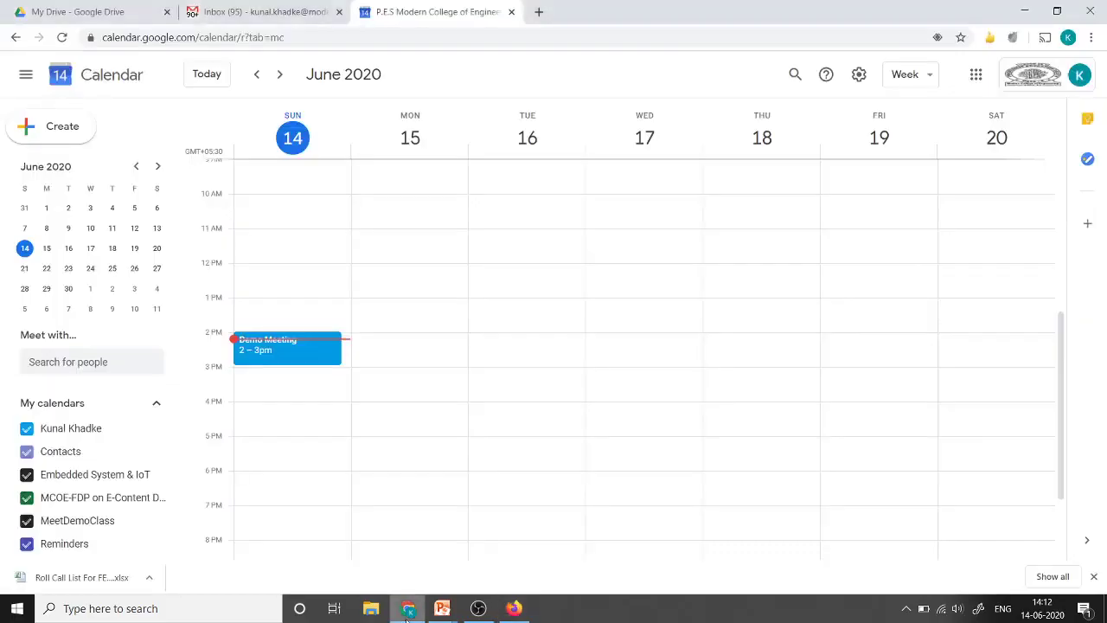
click(514, 609)
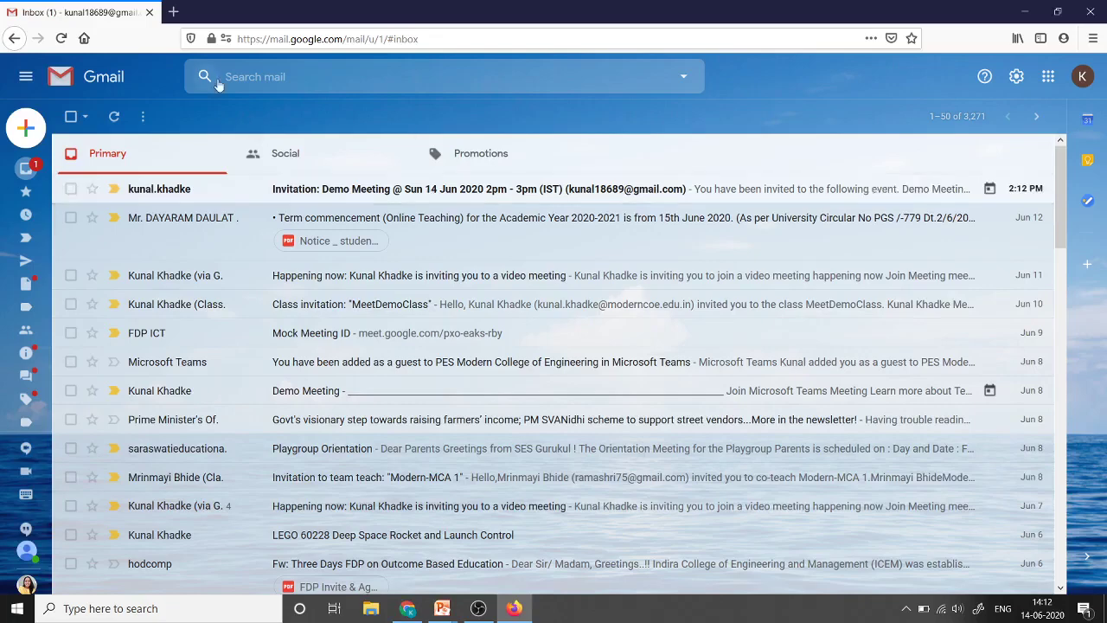
click(387, 198)
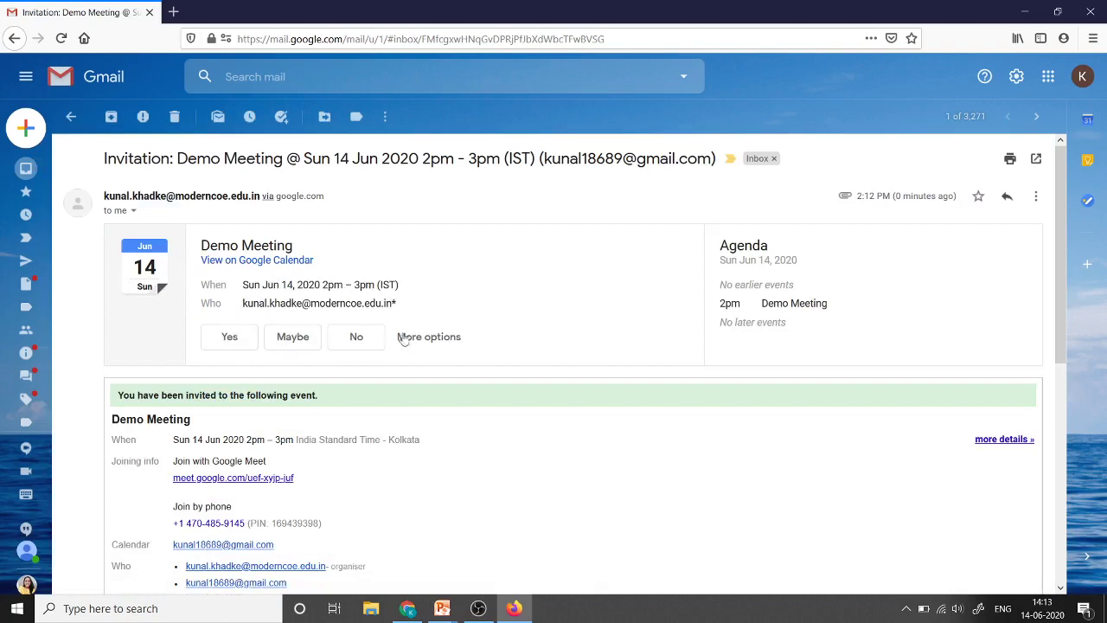
click(229, 339)
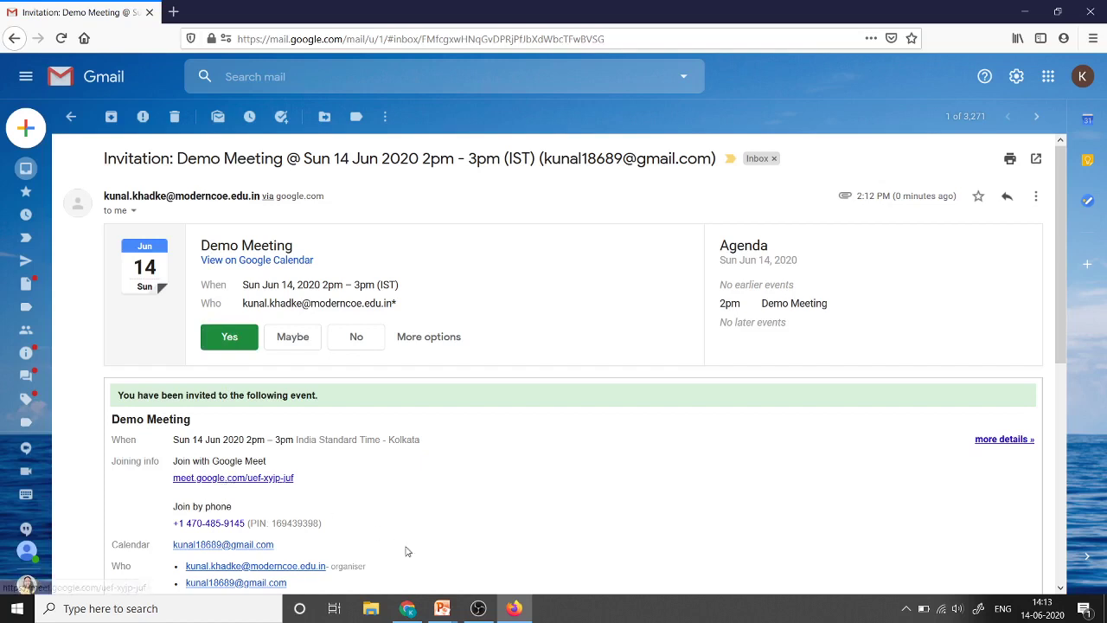
In Chrome, join the Demo Meeting on Google Meet with camera and microphone off, and show the participant list.
click(408, 613)
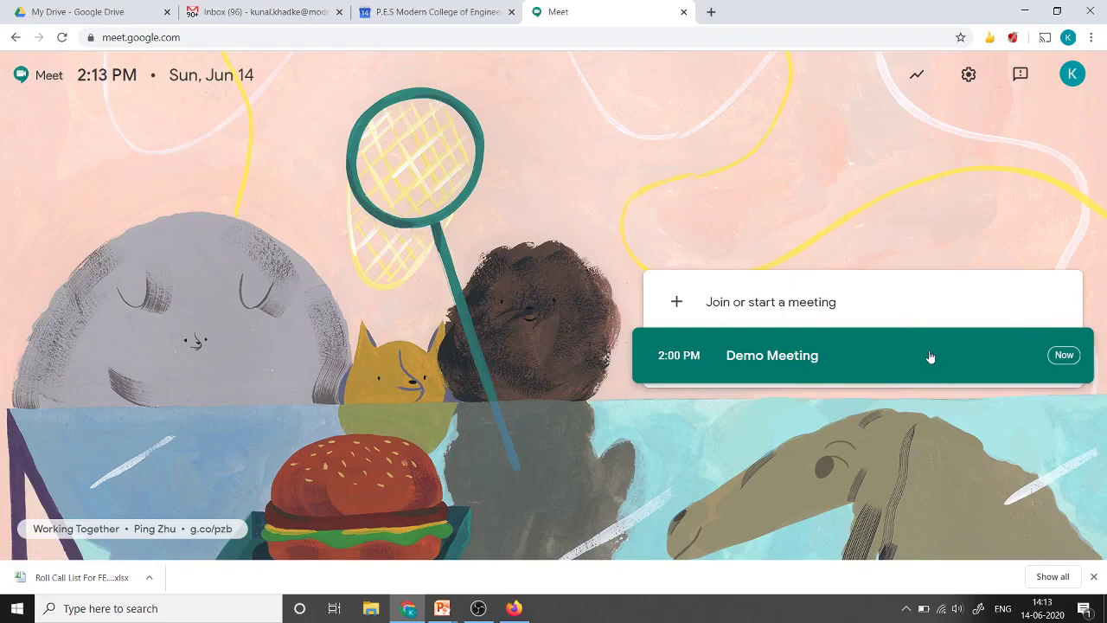
click(1067, 358)
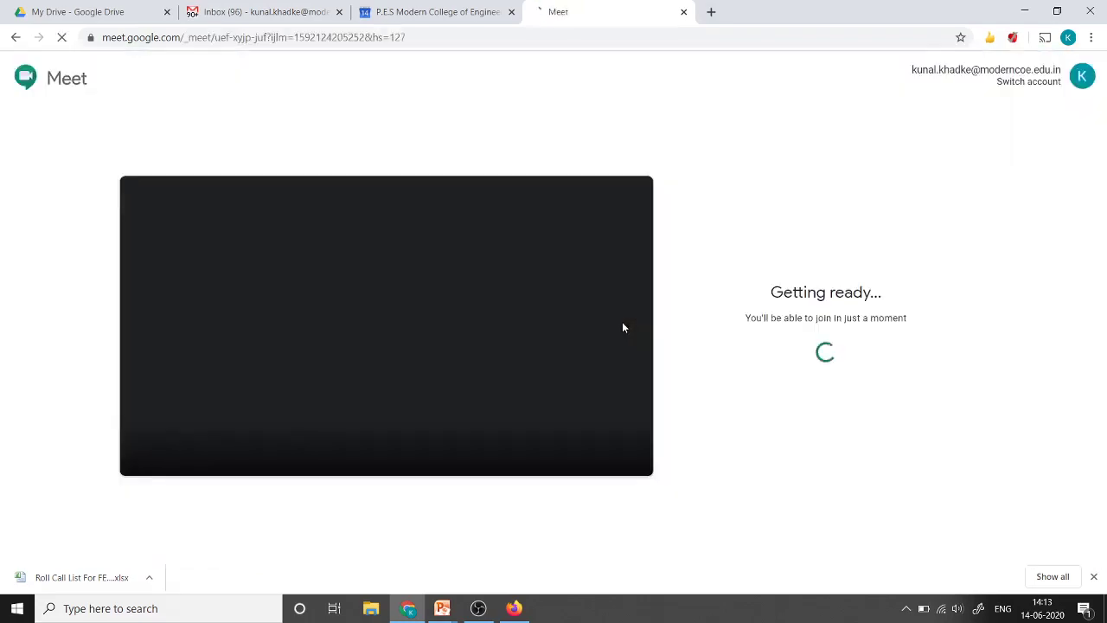
click(416, 446)
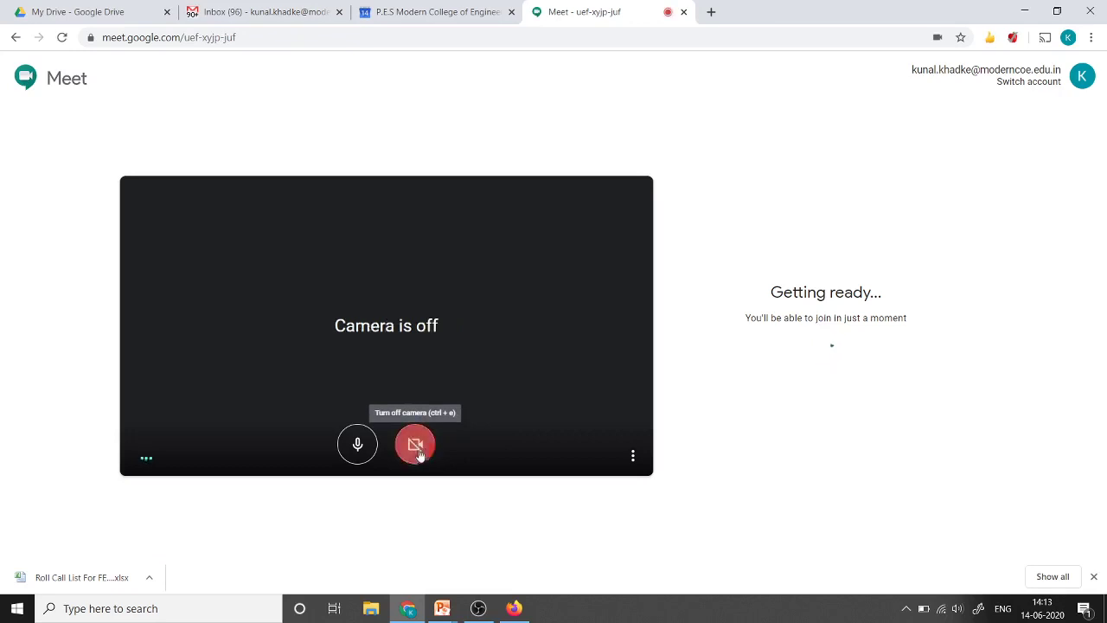
click(357, 450)
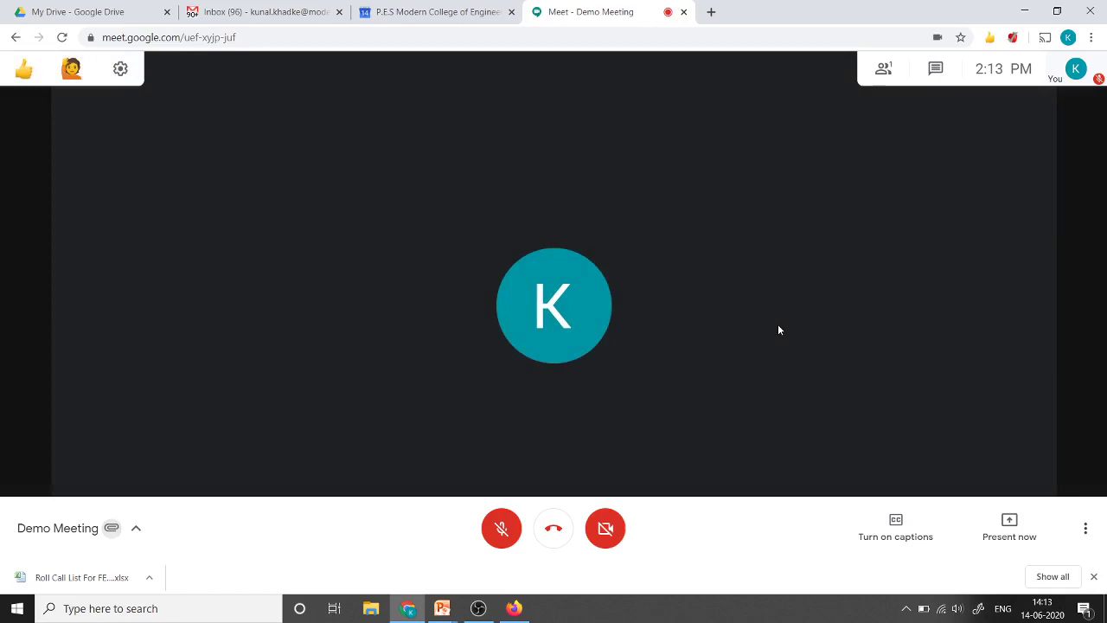
click(905, 73)
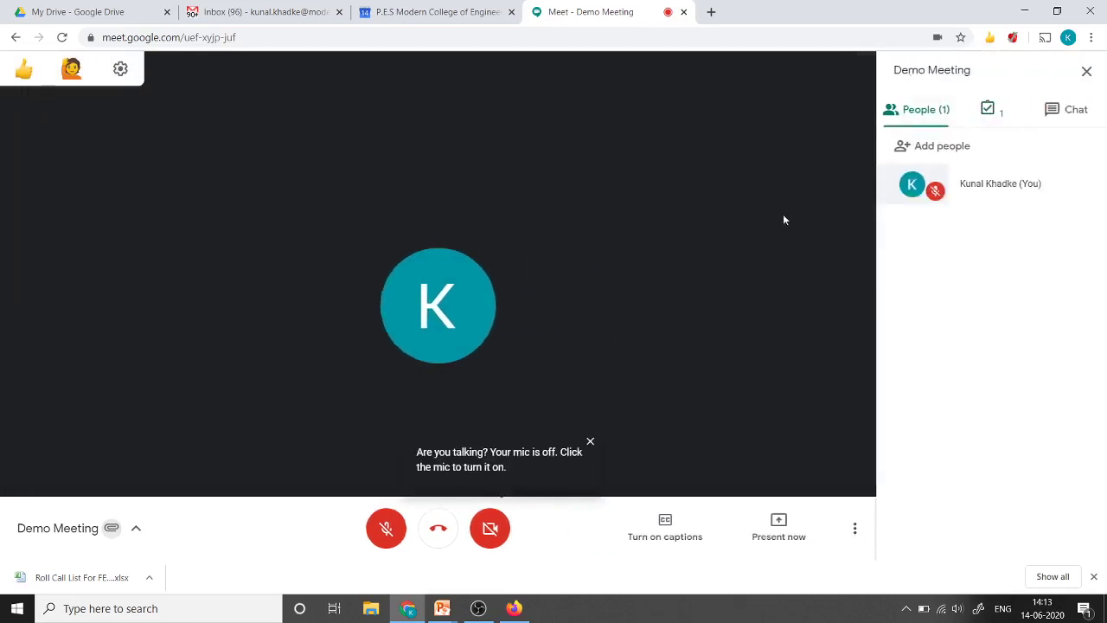
click(588, 443)
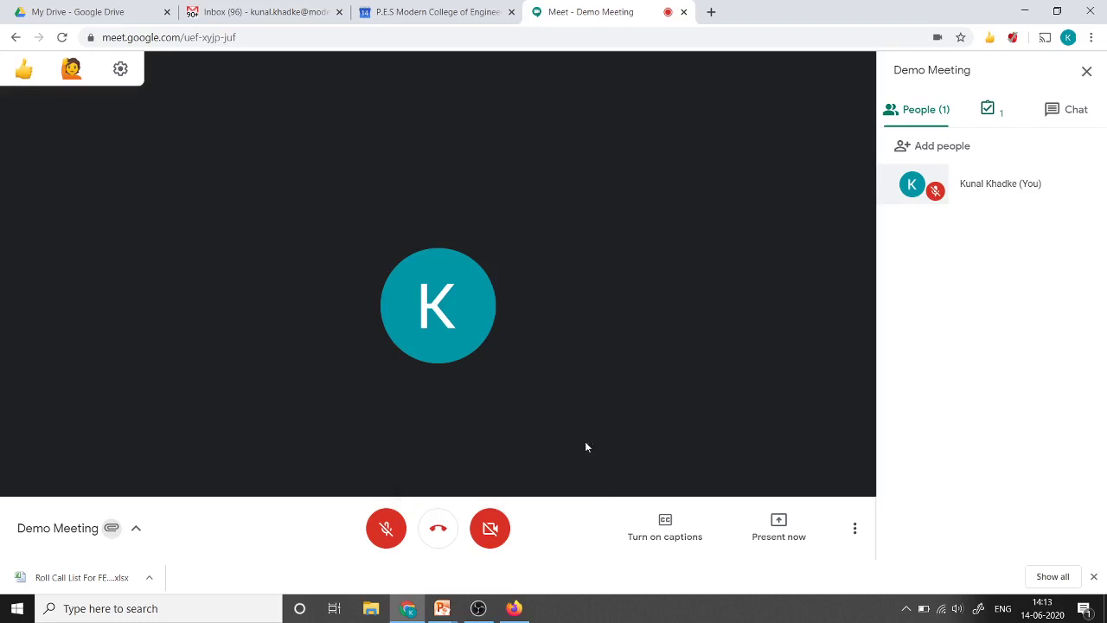
In Firefox, join the Demo Meeting as the guest with the microphone muted, allow microphone access, and show the participant list.
click(513, 608)
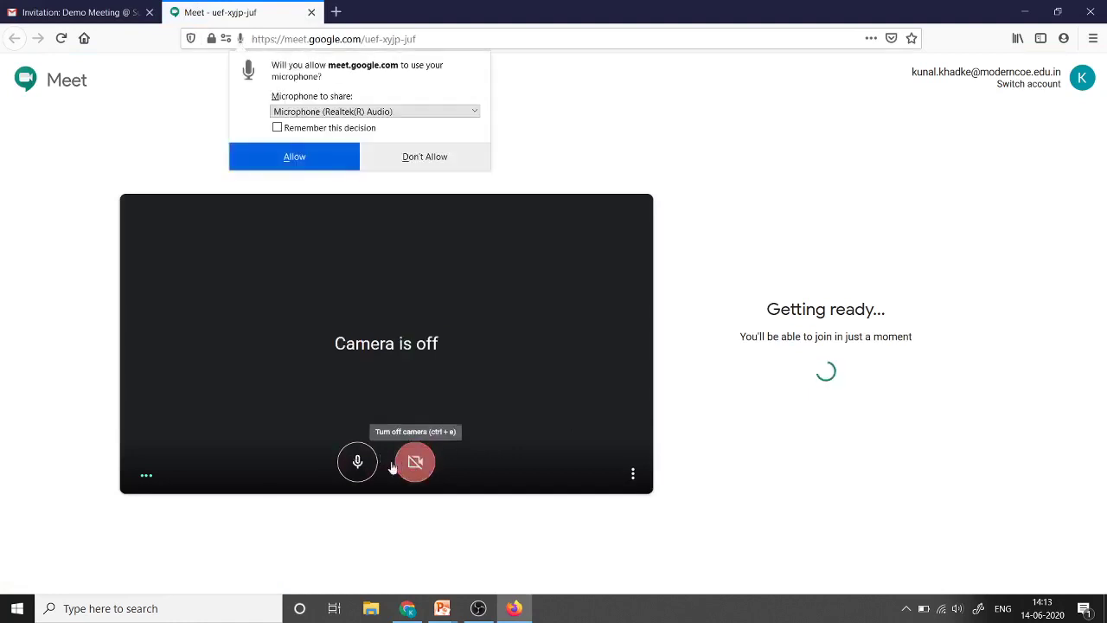
click(359, 463)
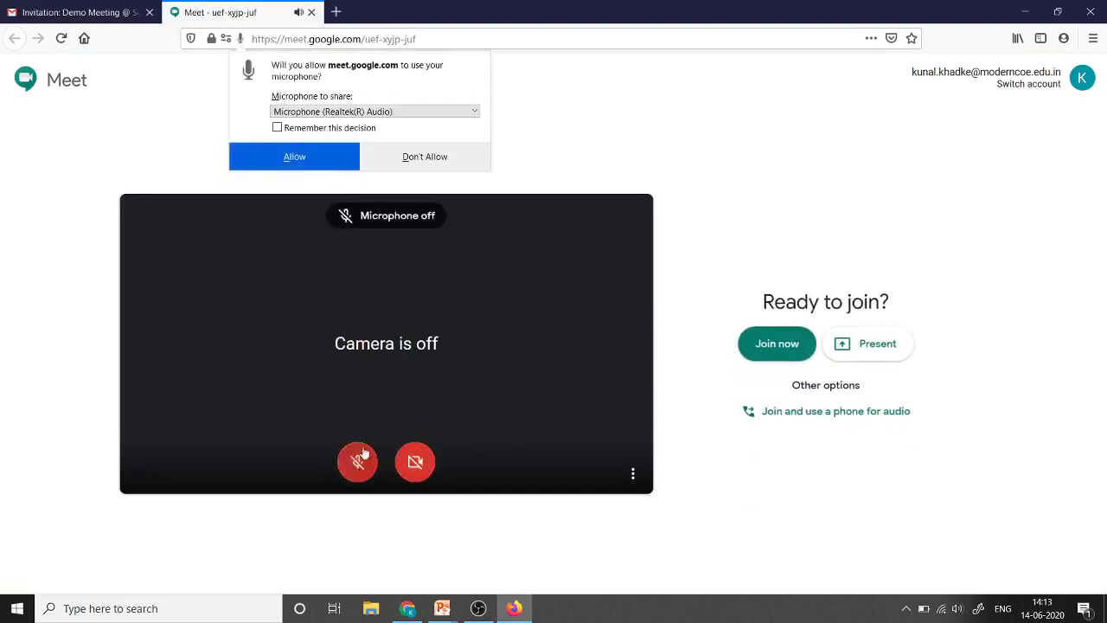
click(324, 165)
click(319, 155)
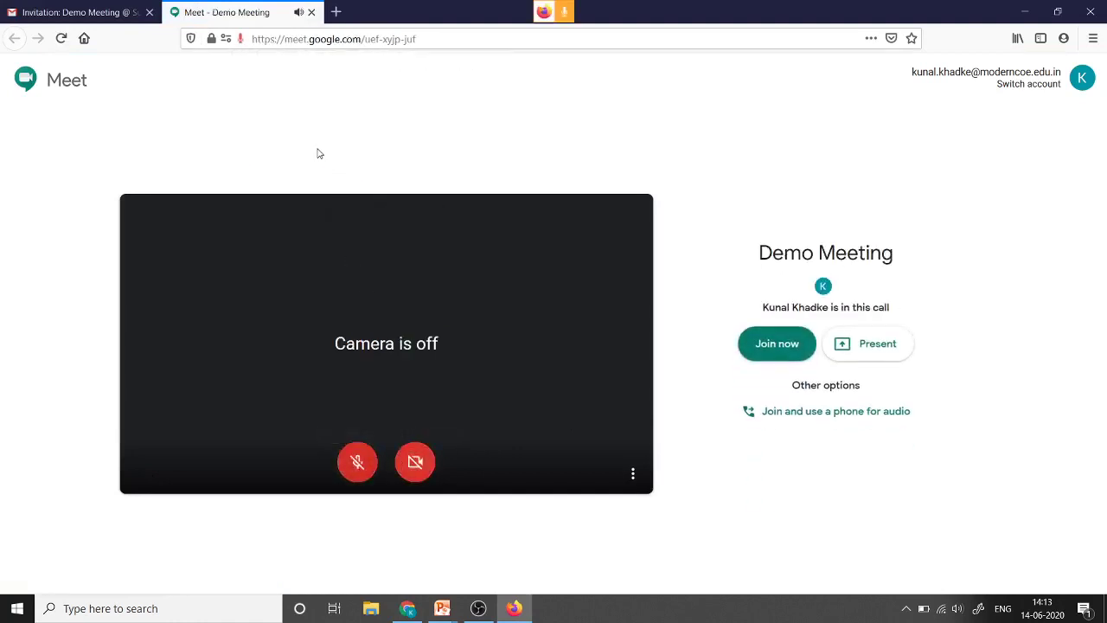
click(776, 353)
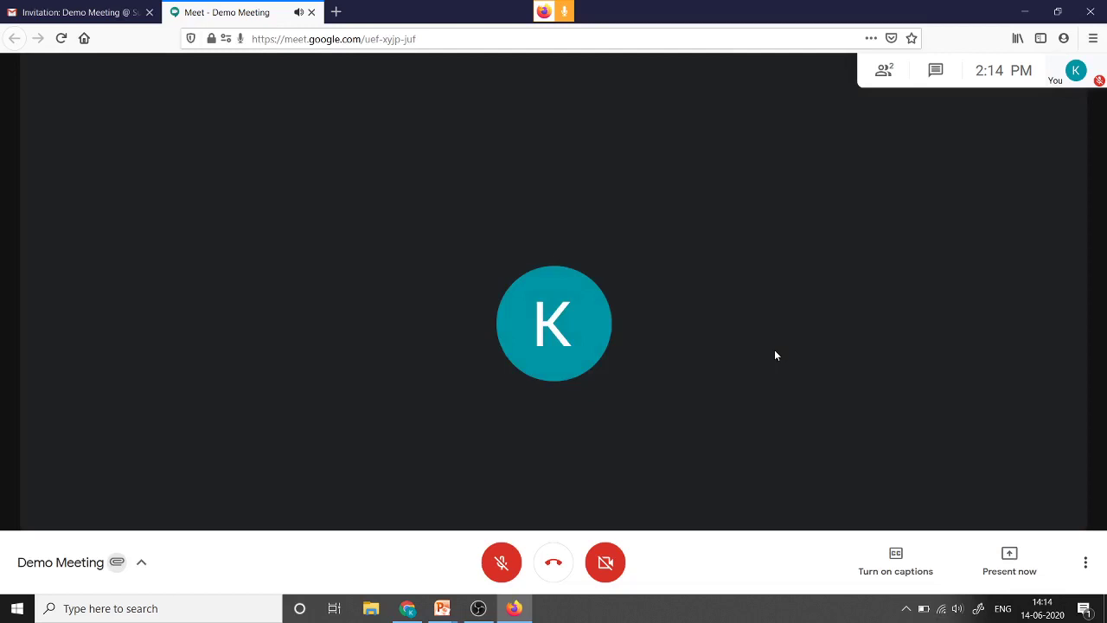
click(883, 71)
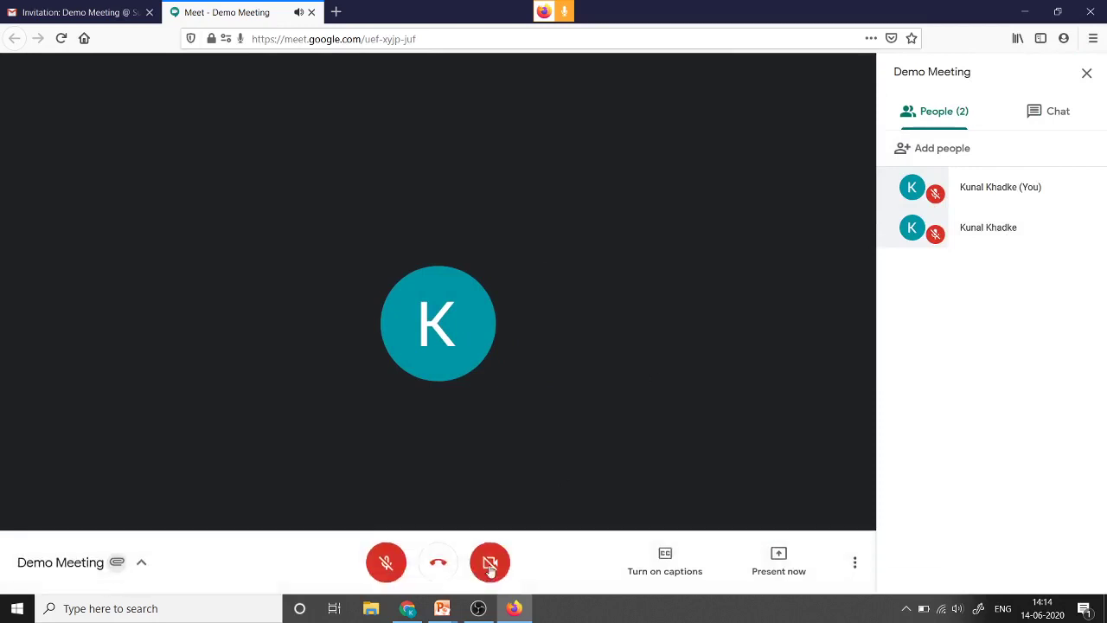
Switch to the host's meeting in Chrome, start recording it and accept the consent notice.
click(401, 615)
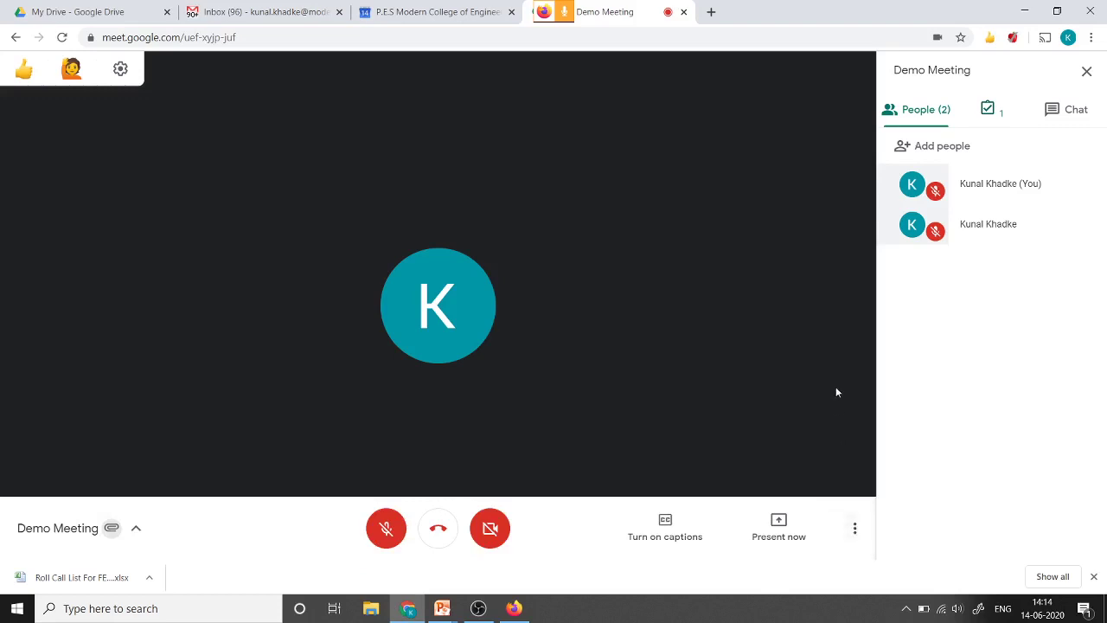
click(856, 530)
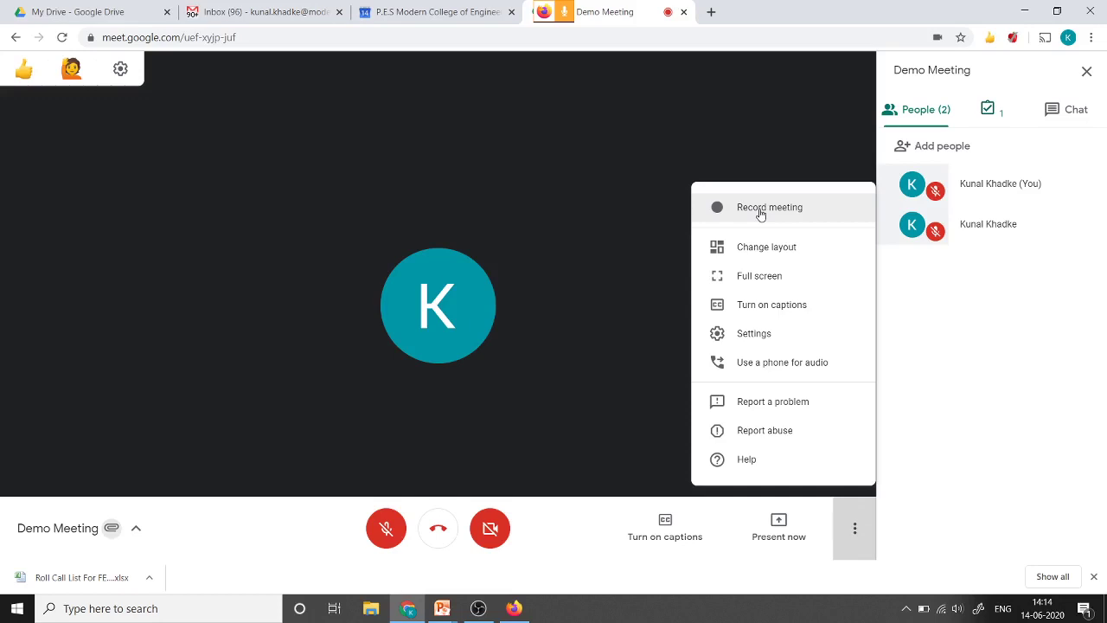
click(761, 212)
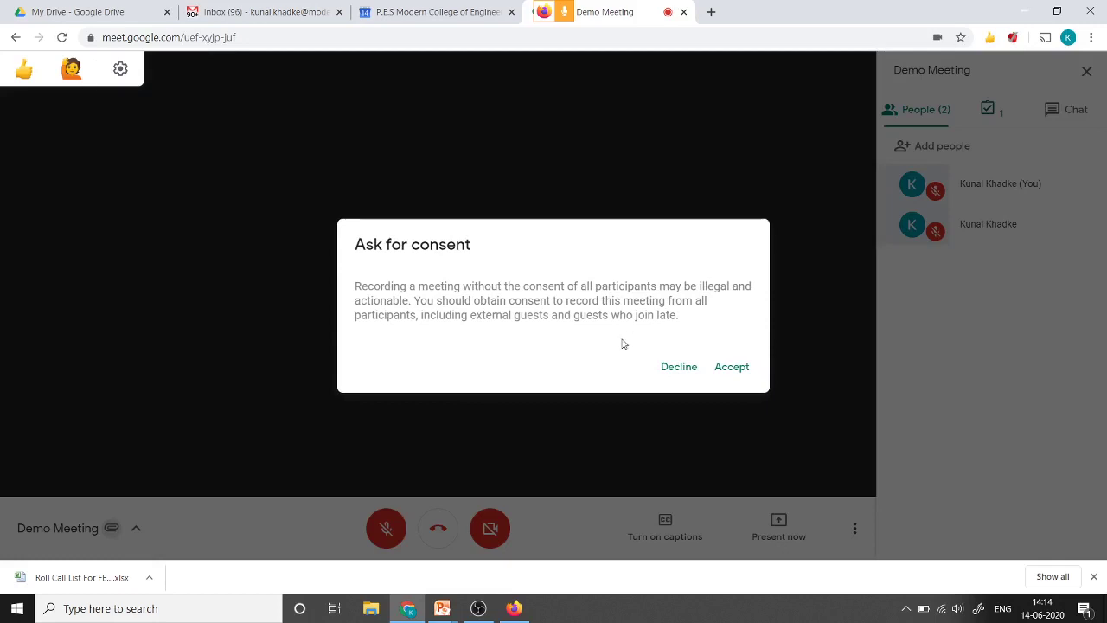
click(734, 369)
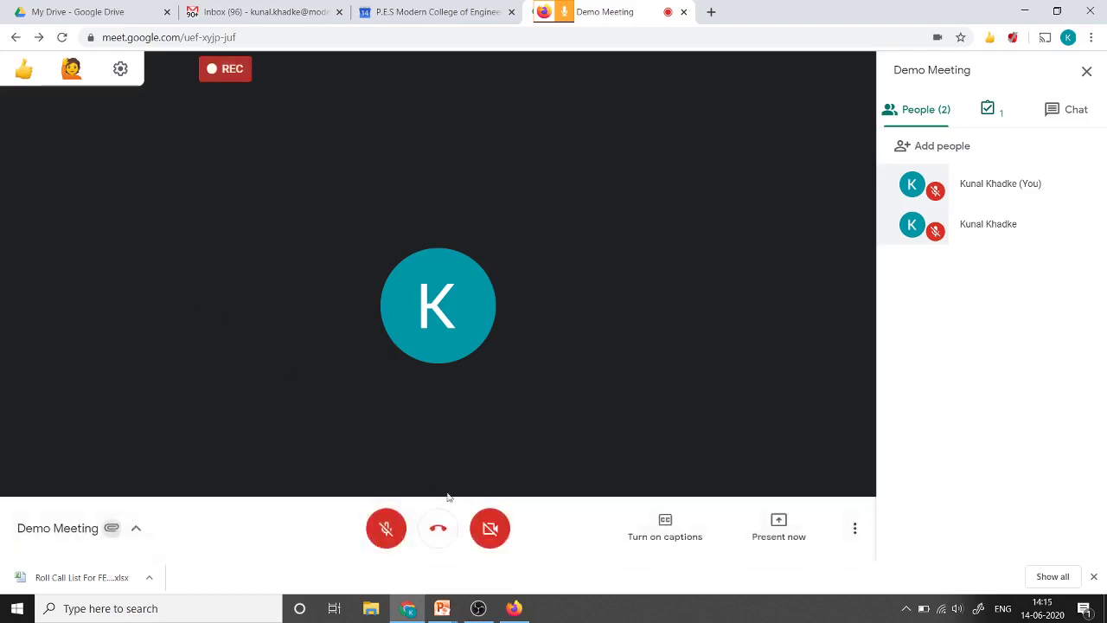
In the guest's Firefox meeting, view the meeting details and attachments list, then close them.
click(513, 608)
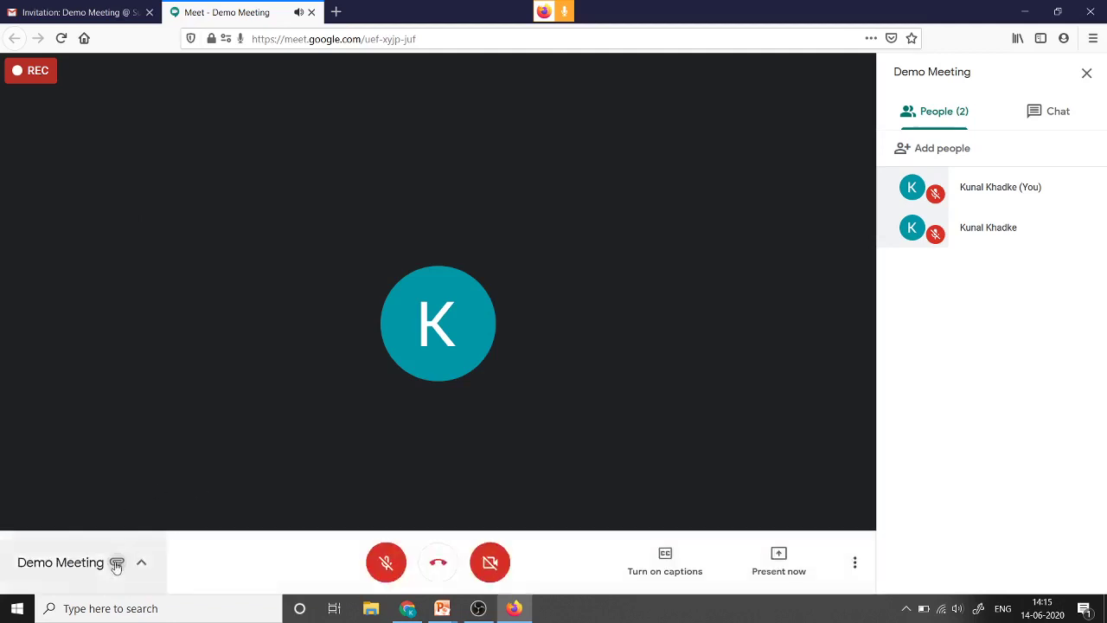
click(117, 564)
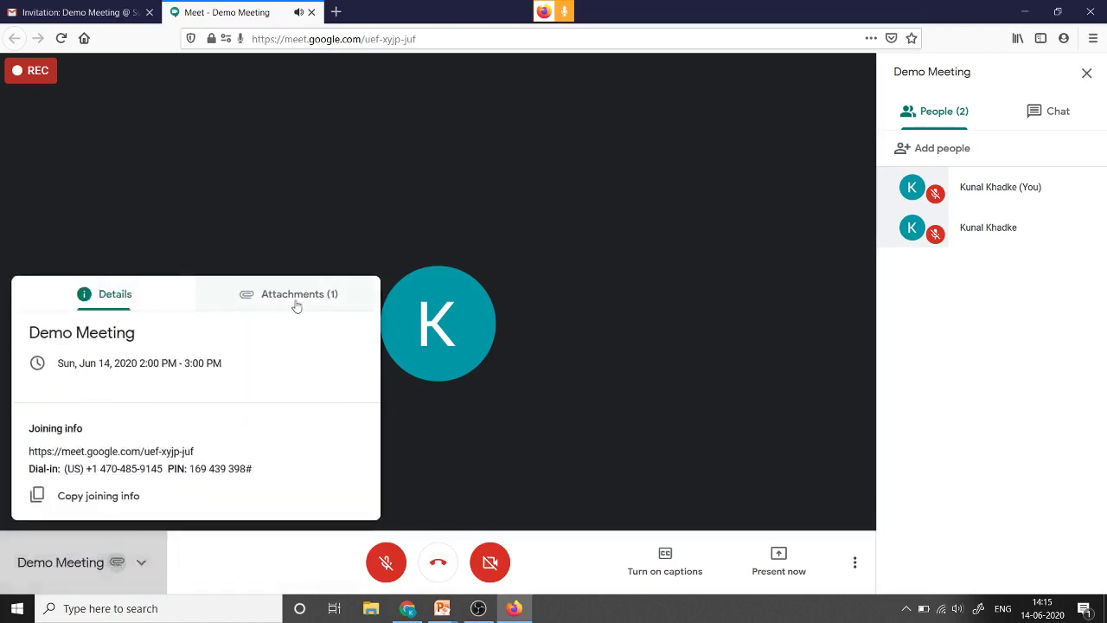
click(294, 296)
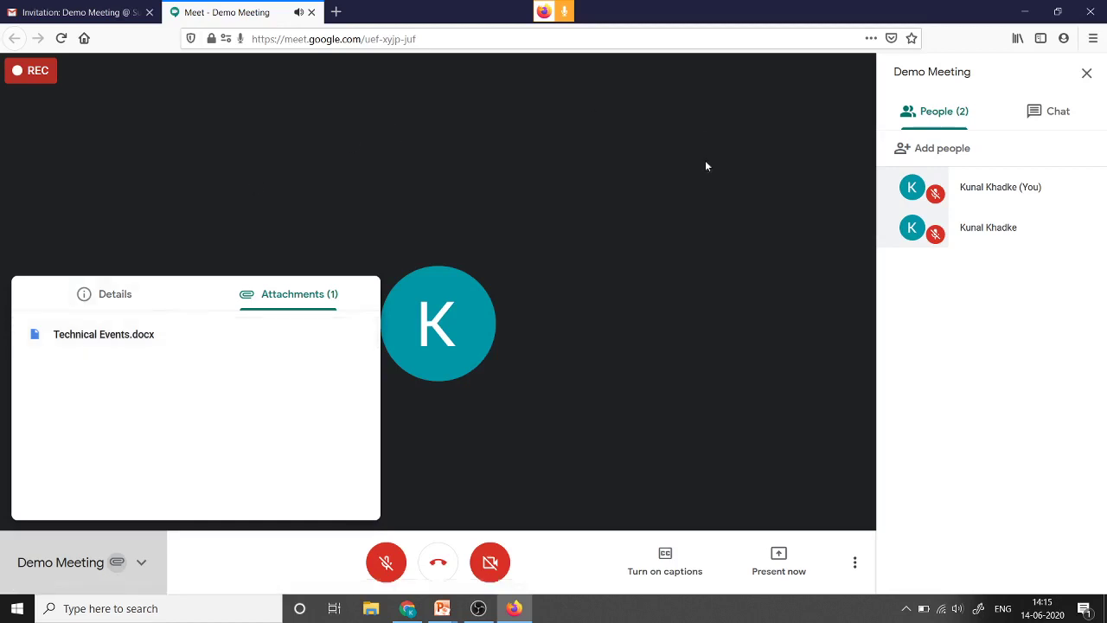
click(242, 219)
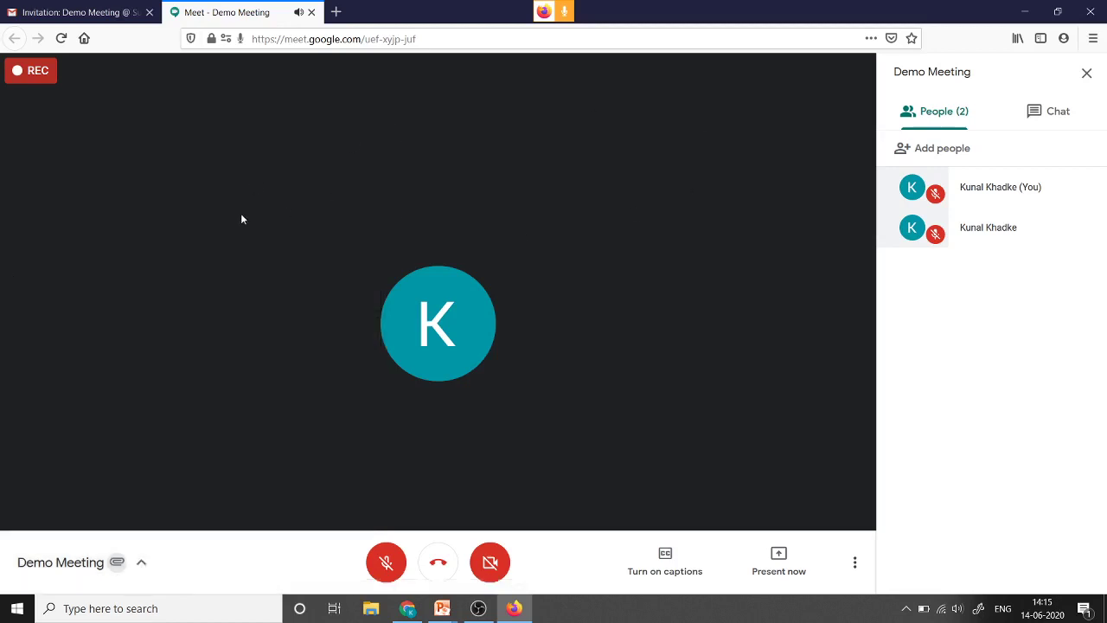
In the host's Chrome meeting, expand the guest's participant controls, dismiss the microphone notice and try to pin the guest.
click(408, 609)
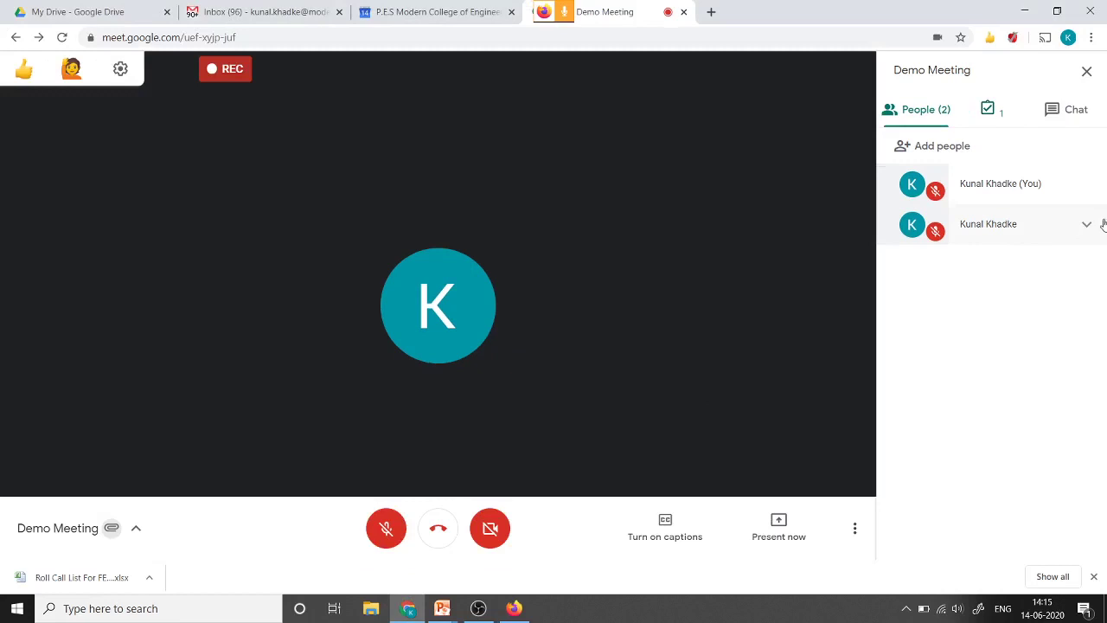
click(1087, 225)
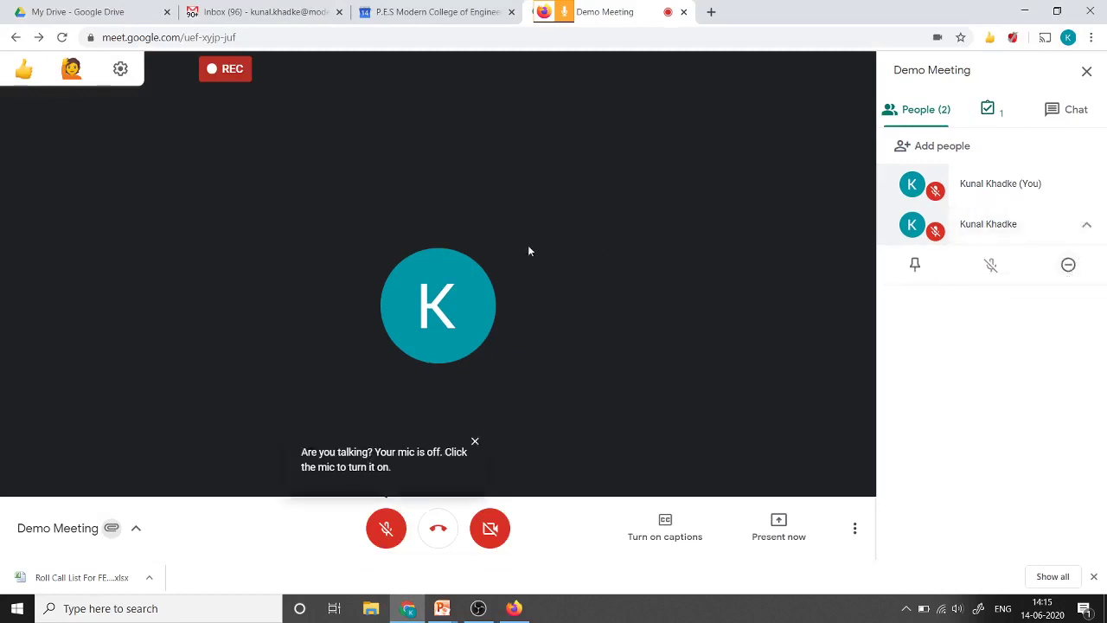
click(475, 441)
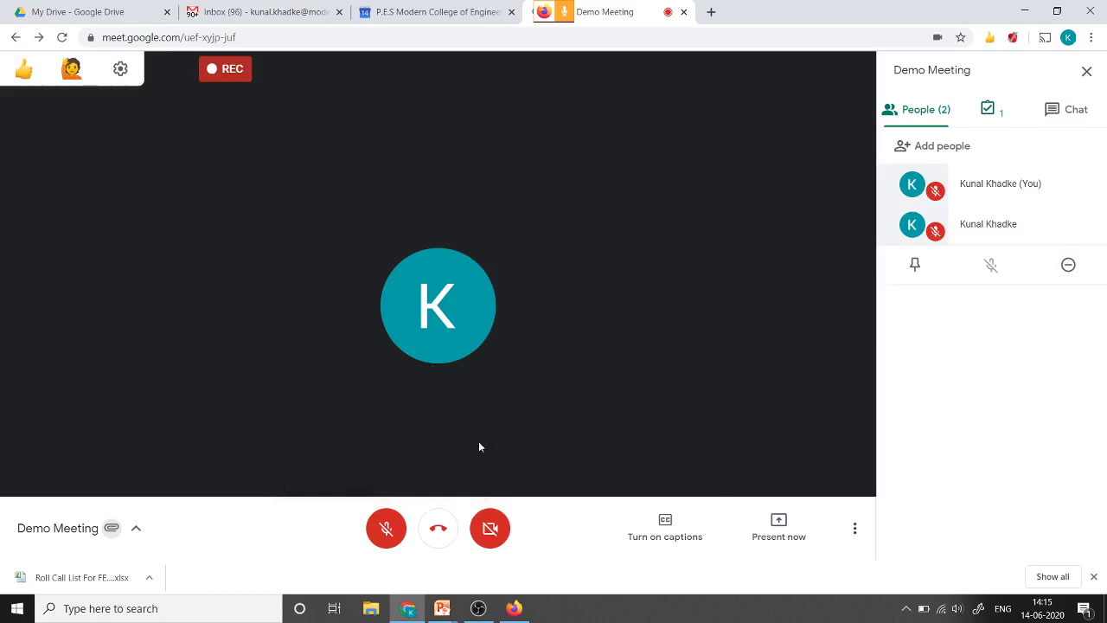
click(916, 265)
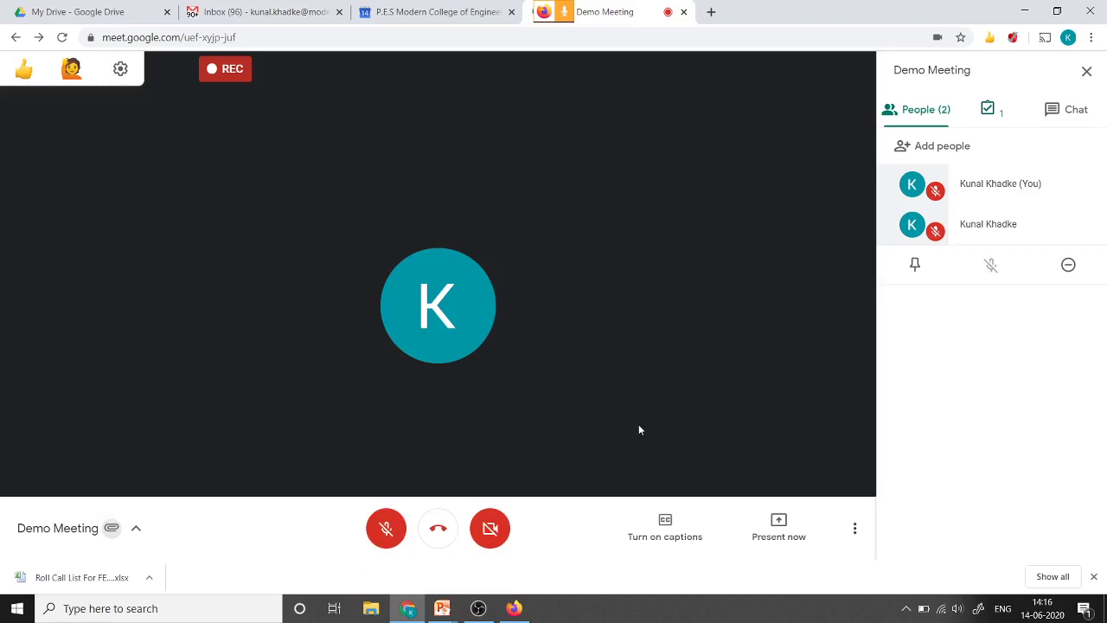
Stop recording the meeting, then open My Drive and refresh it to check for the saved recording.
click(855, 527)
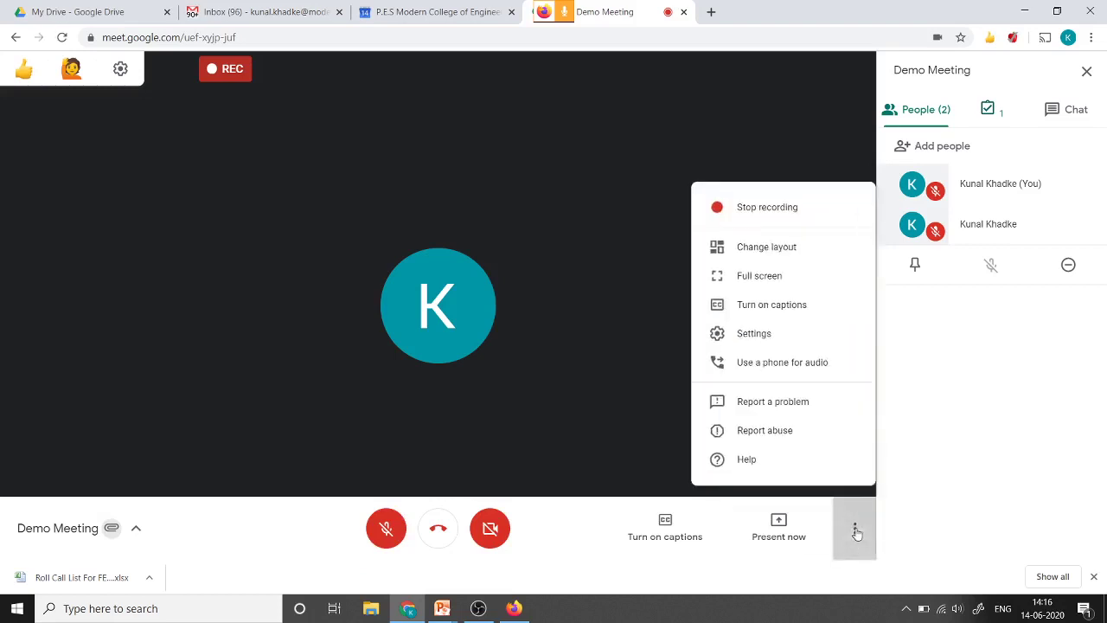
click(754, 208)
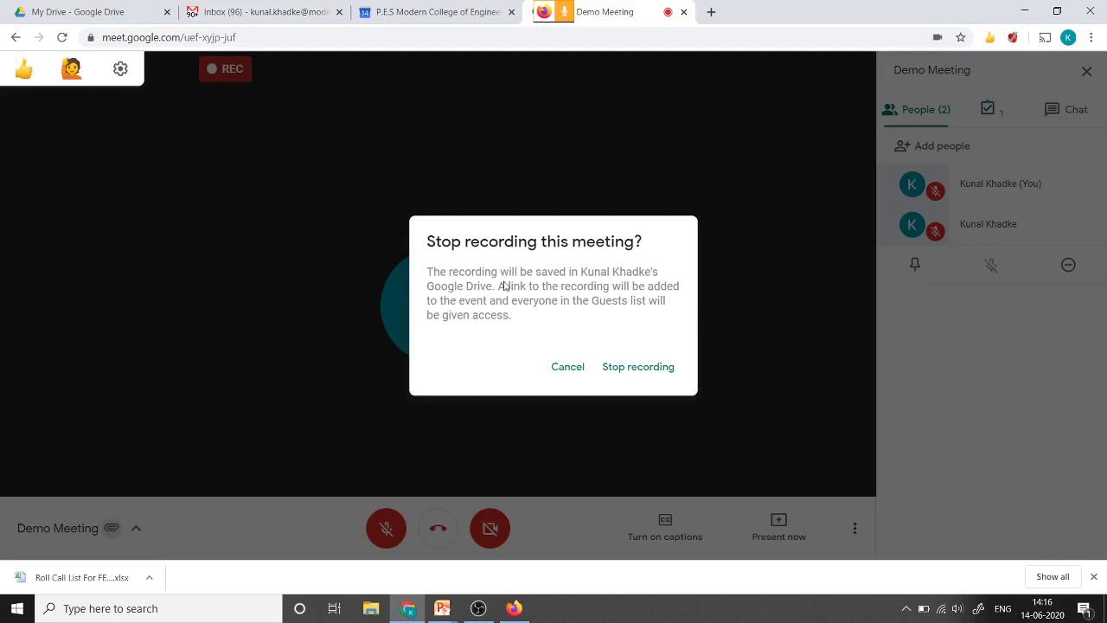
click(637, 369)
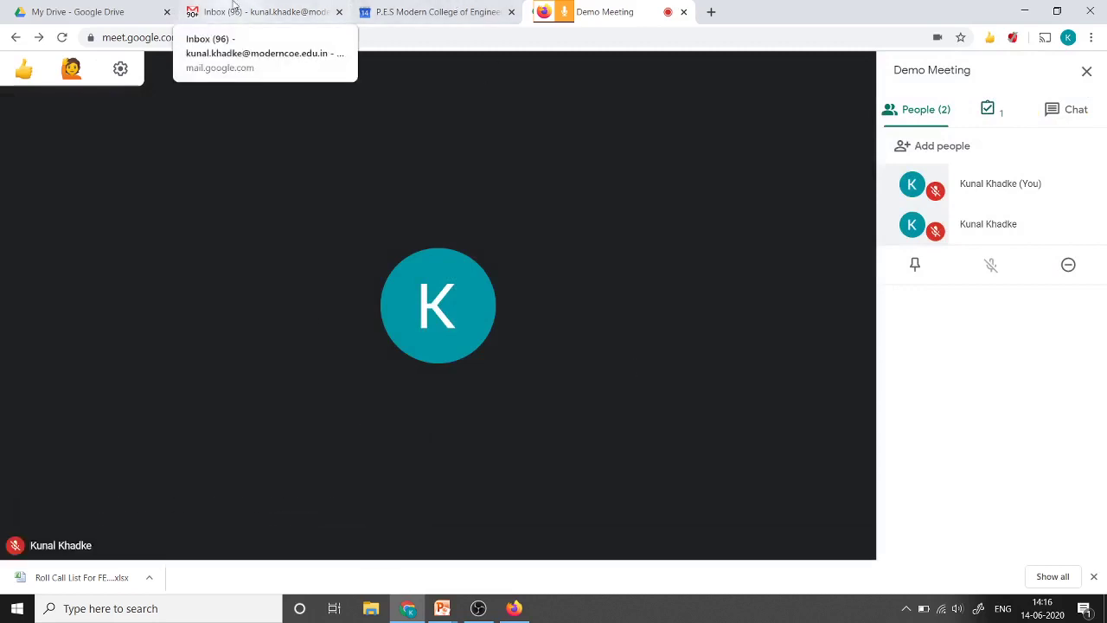
click(103, 10)
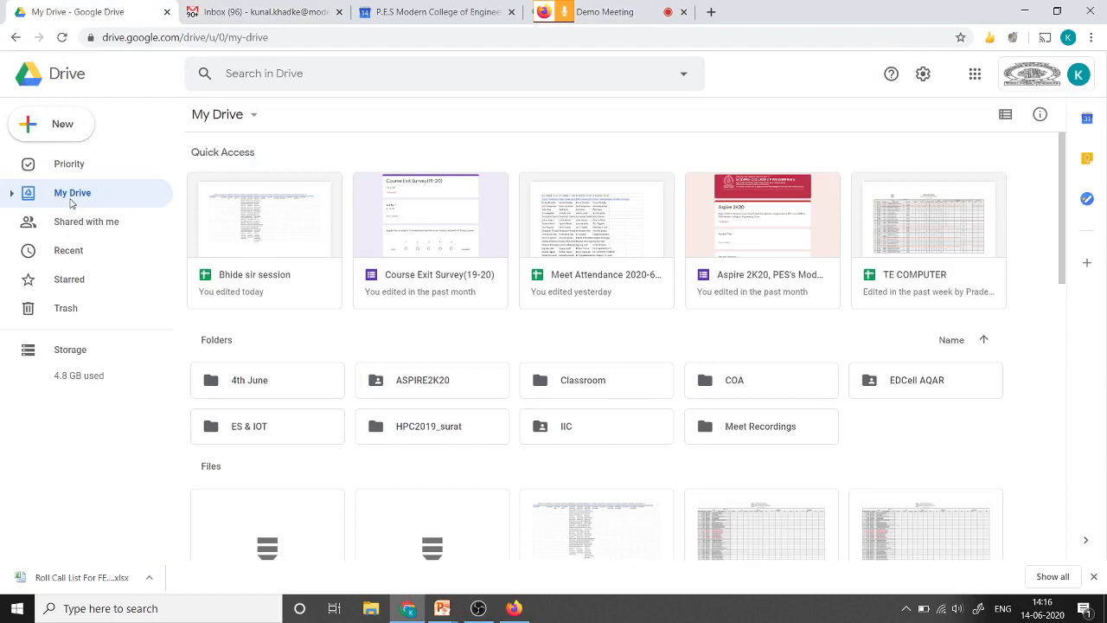
click(62, 37)
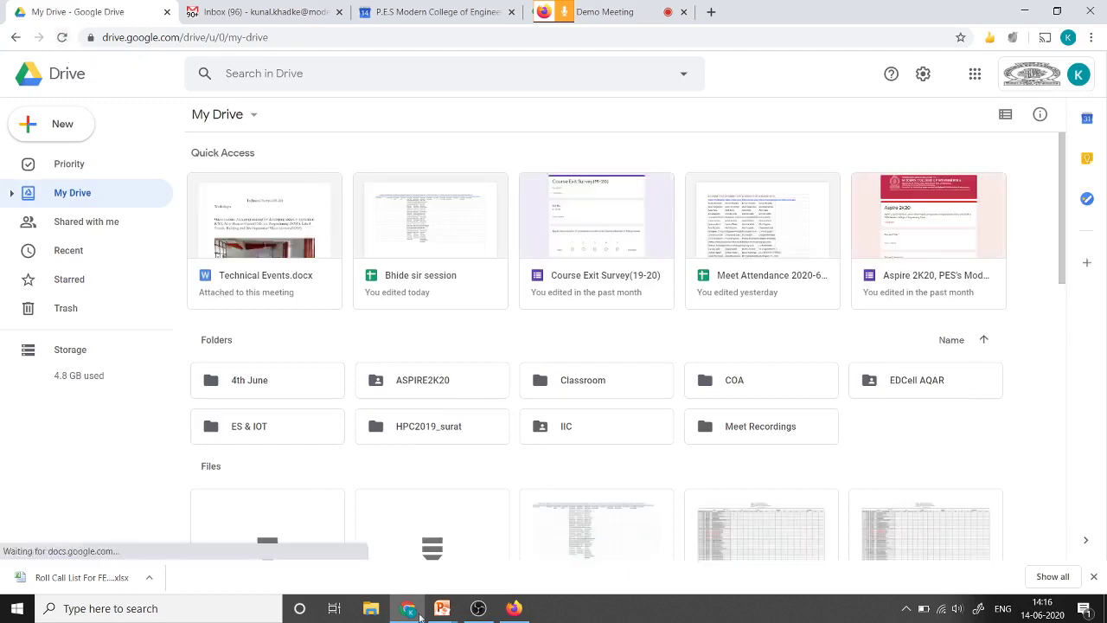
In Firefox, leave the Demo Meeting as the guest, rate the audio and video five stars, and close the Meet page.
mouse_move(408, 608)
click(514, 608)
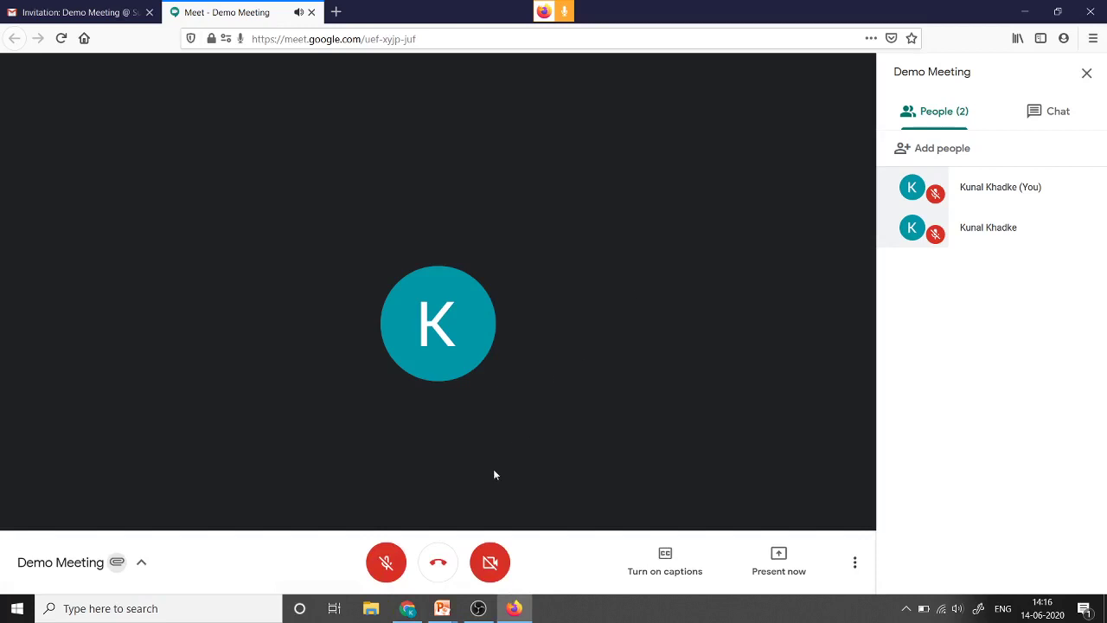
click(437, 563)
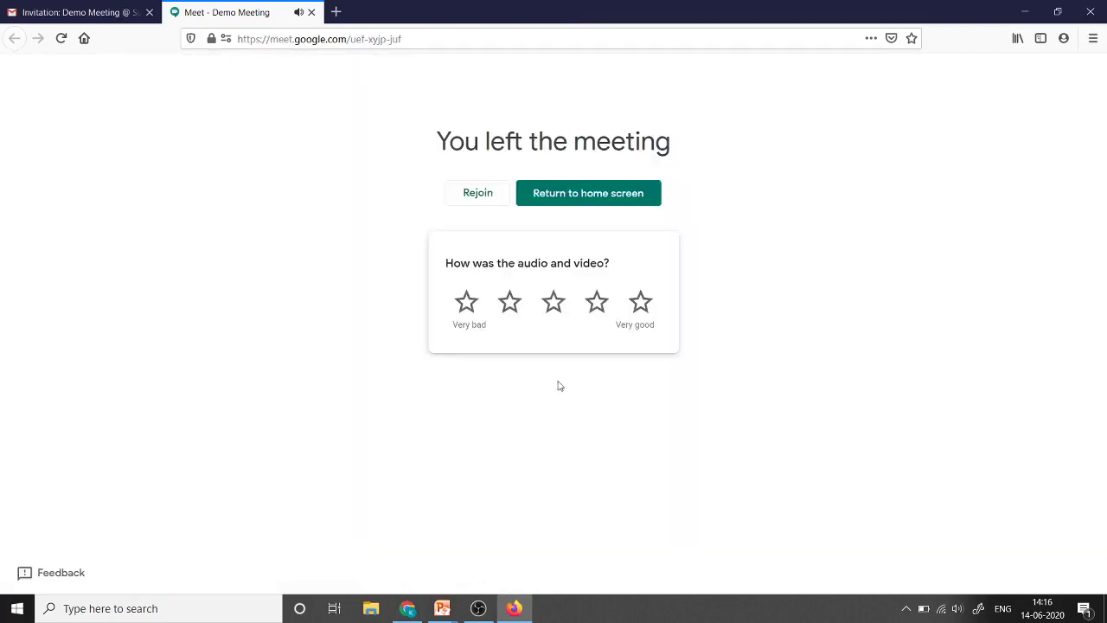
click(648, 311)
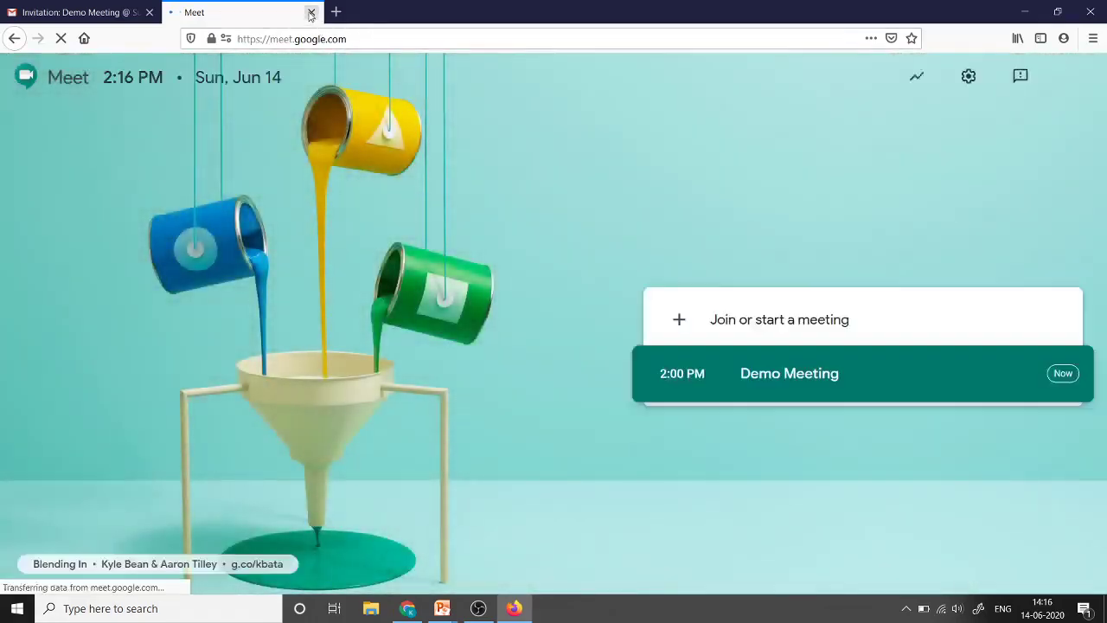
click(311, 13)
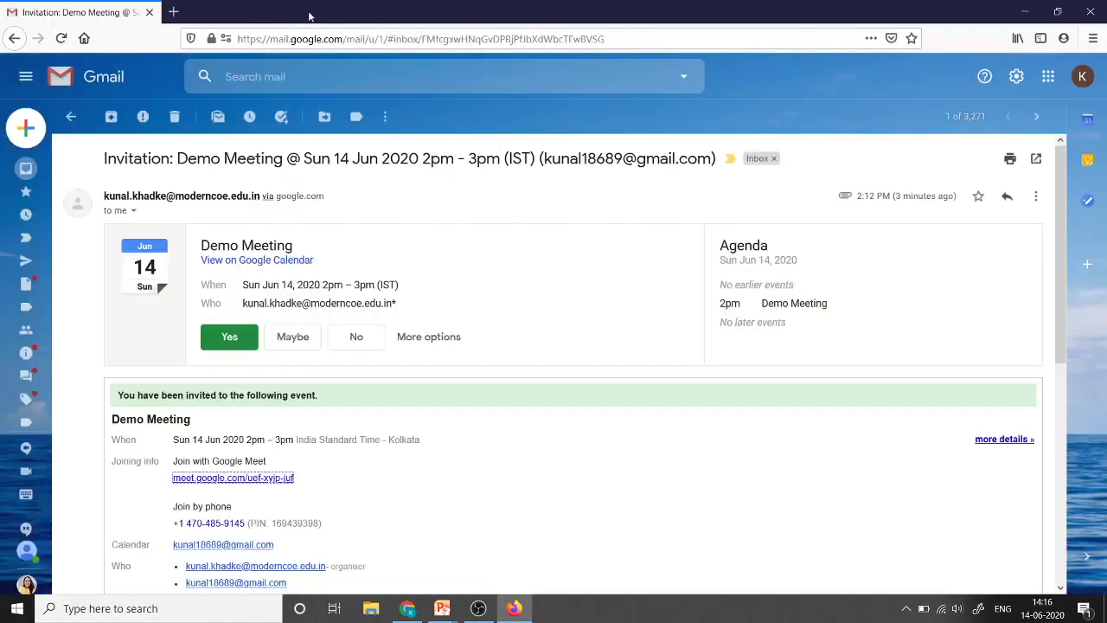
In Chrome, leave the Demo Meeting as the host, rate the audio and video five stars, and close the Meet page.
click(410, 609)
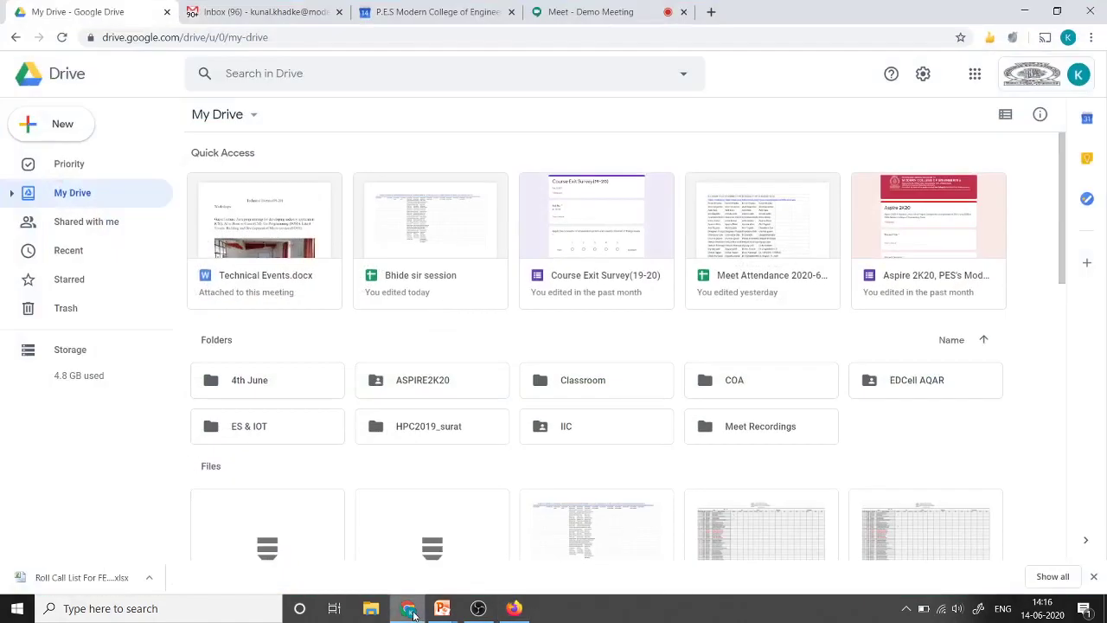
click(608, 12)
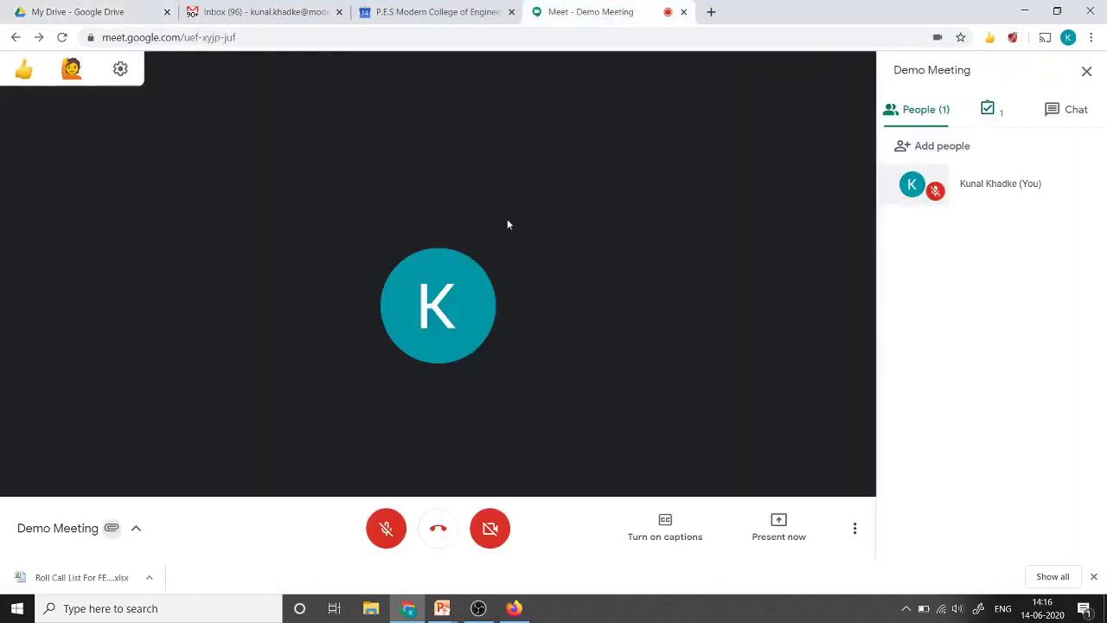
click(438, 528)
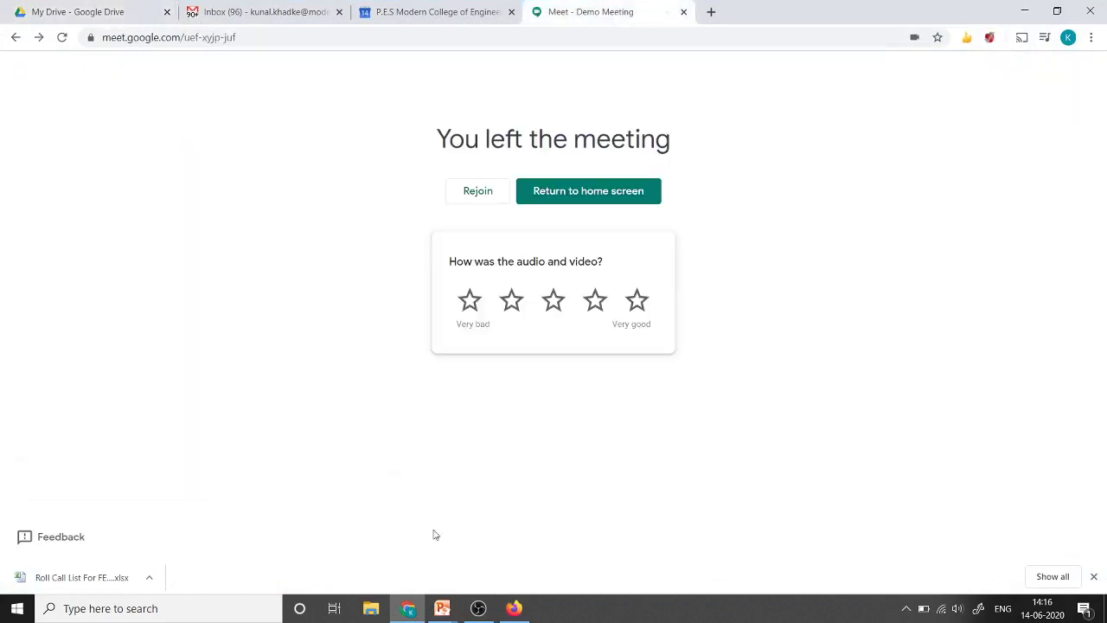
click(638, 300)
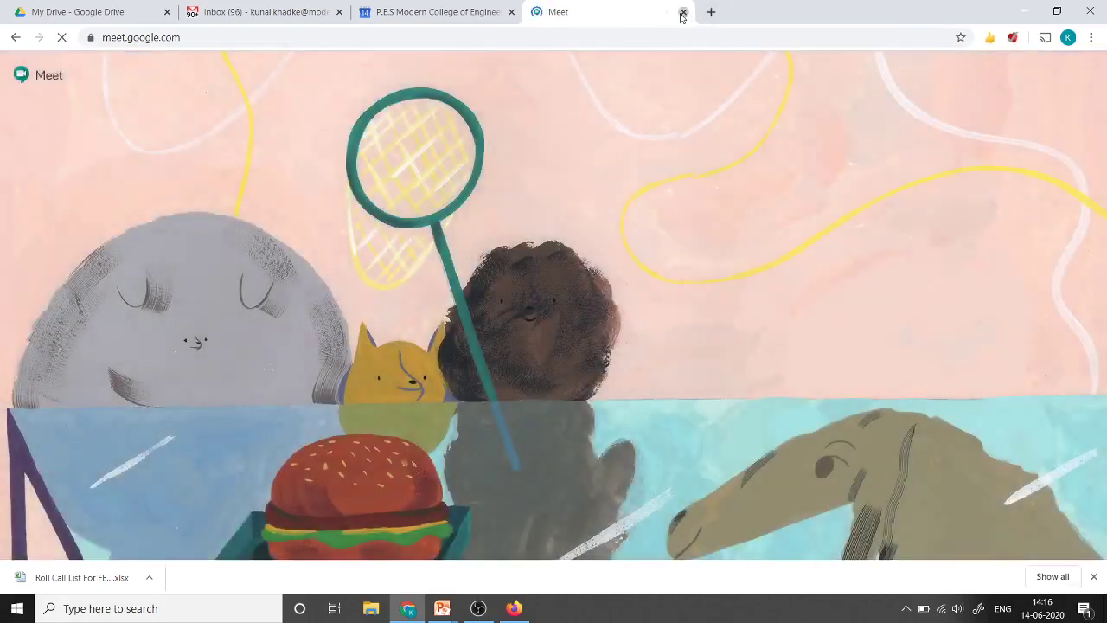
click(684, 12)
Reload My Drive to check again for the meeting recording.
click(62, 6)
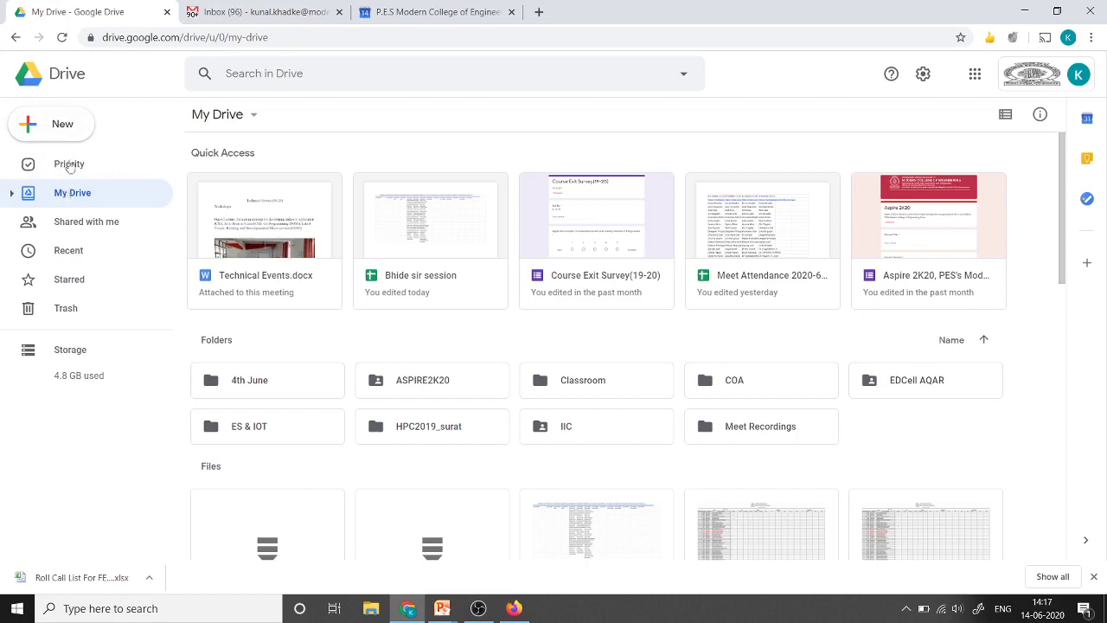
click(63, 40)
click(62, 38)
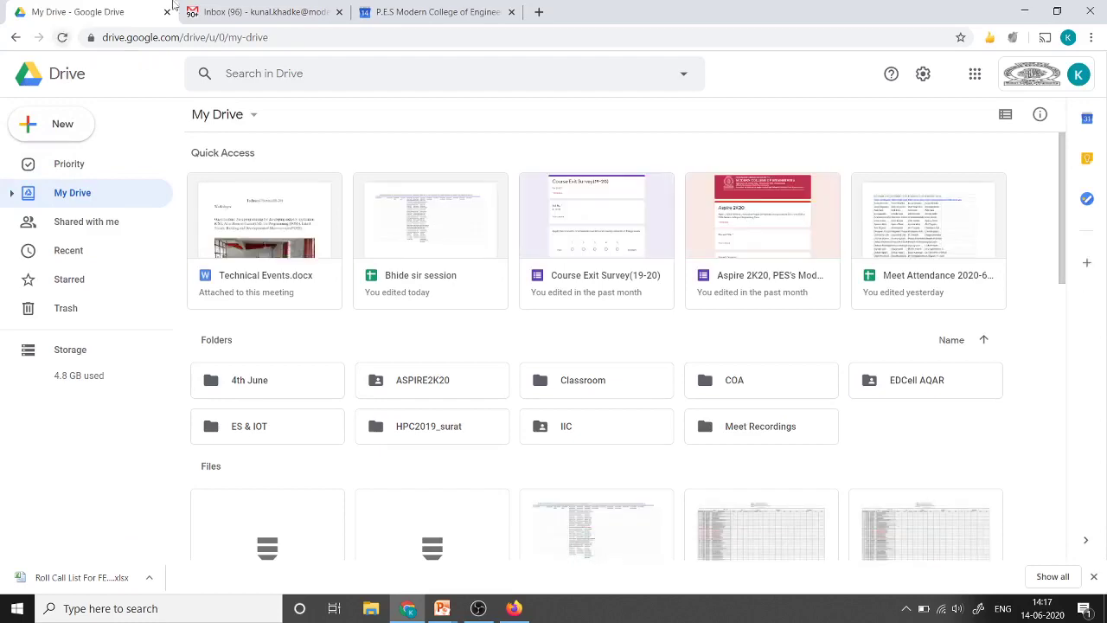
In the host's Gmail inbox, delete the Demo Meeting acceptance e-mail and dismiss the notification.
click(304, 8)
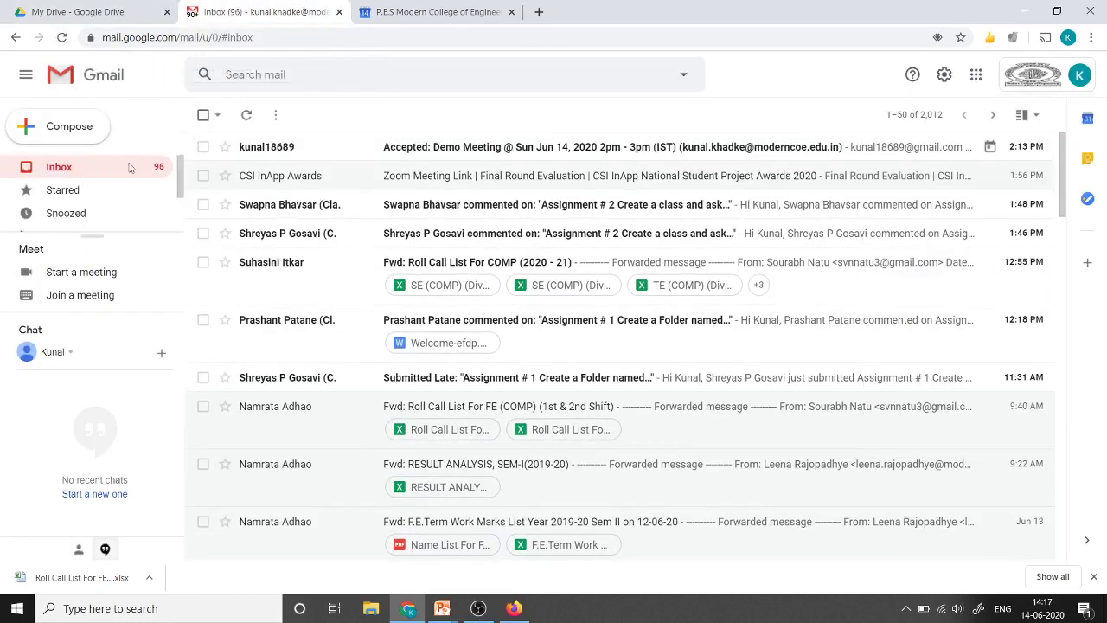
click(202, 147)
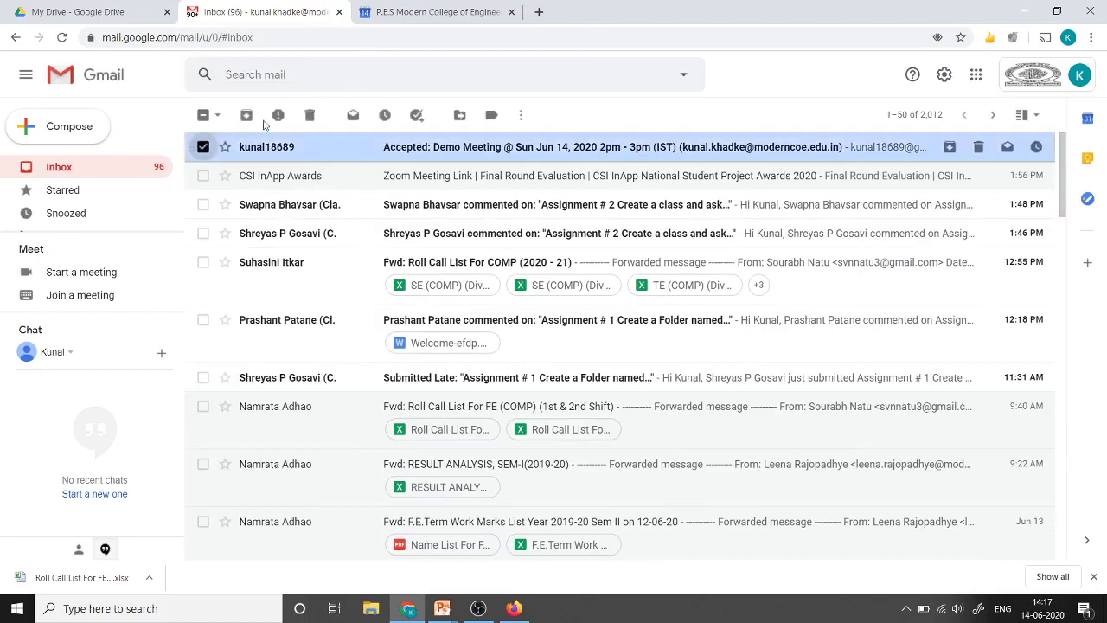
click(309, 115)
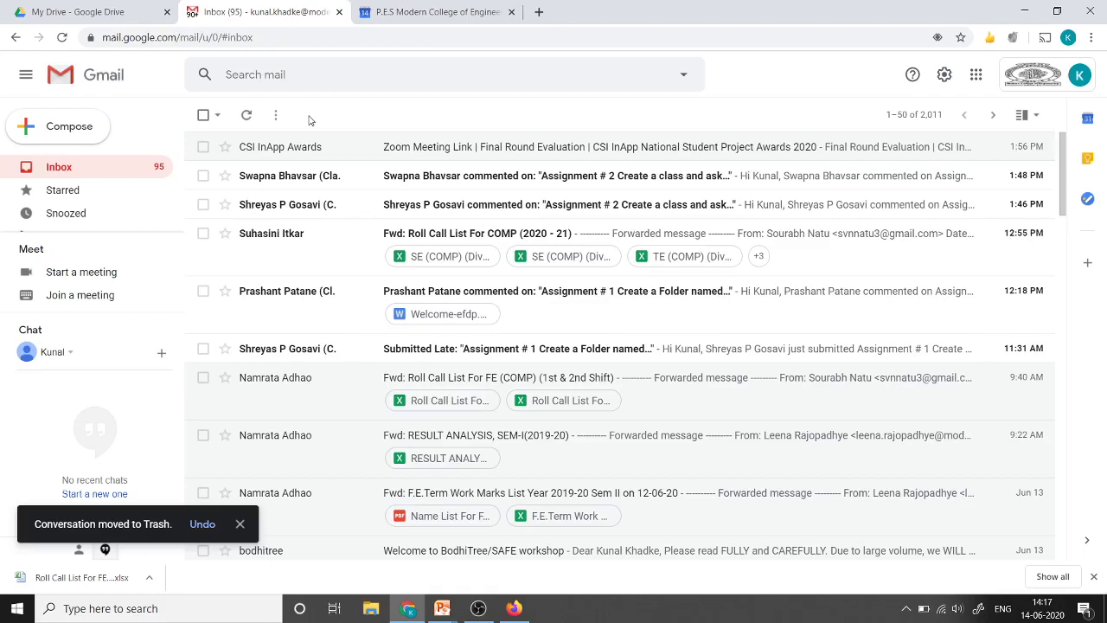
click(240, 524)
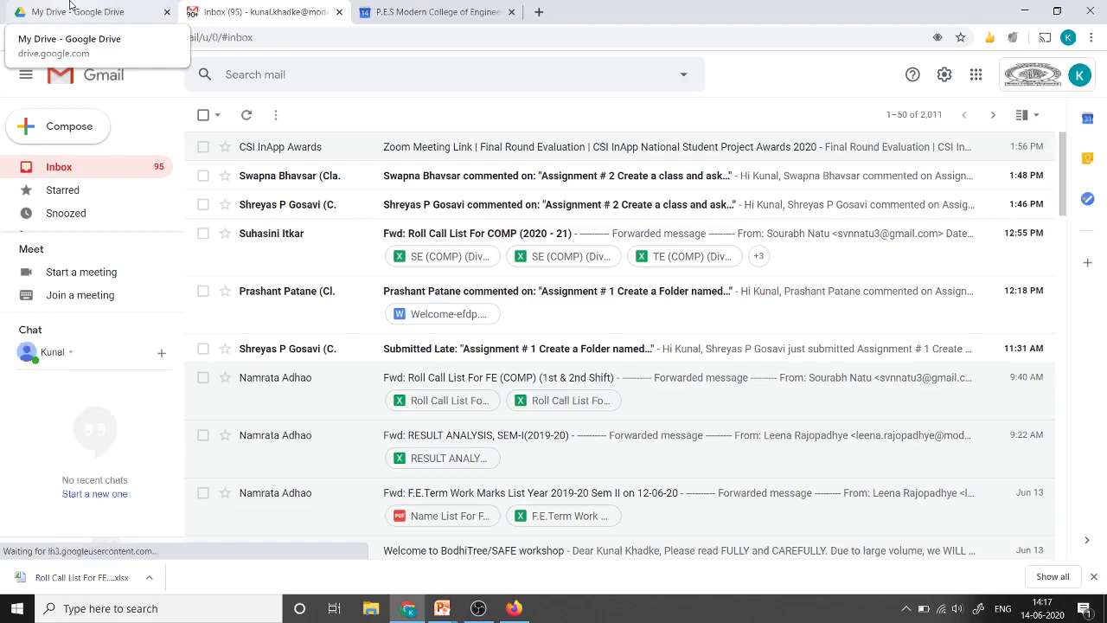
Return to My Drive to look for the meeting recording.
click(71, 7)
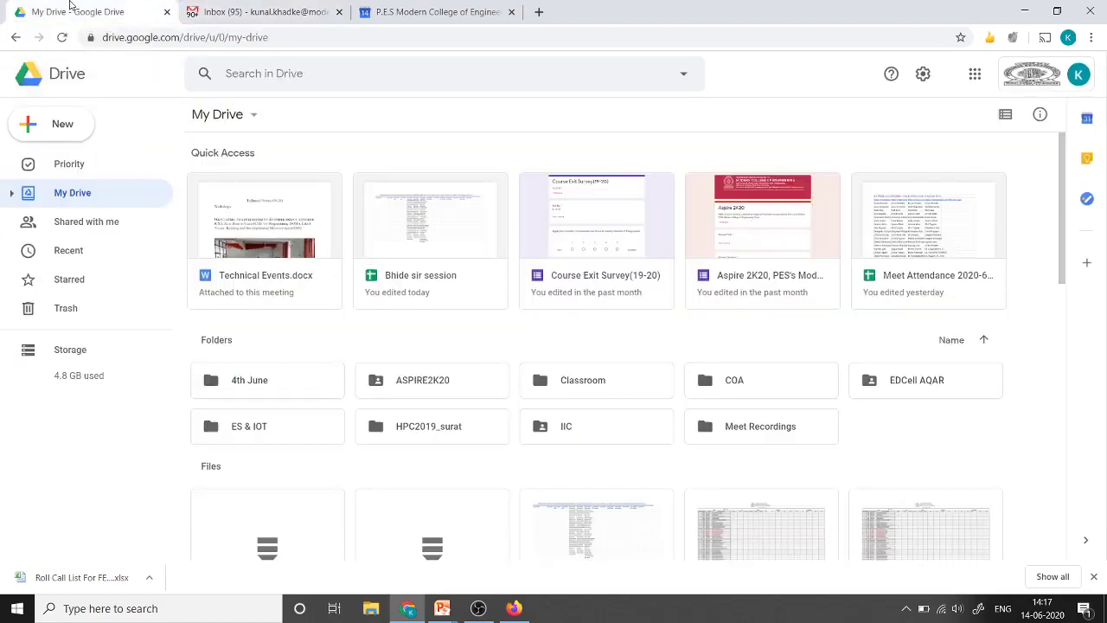